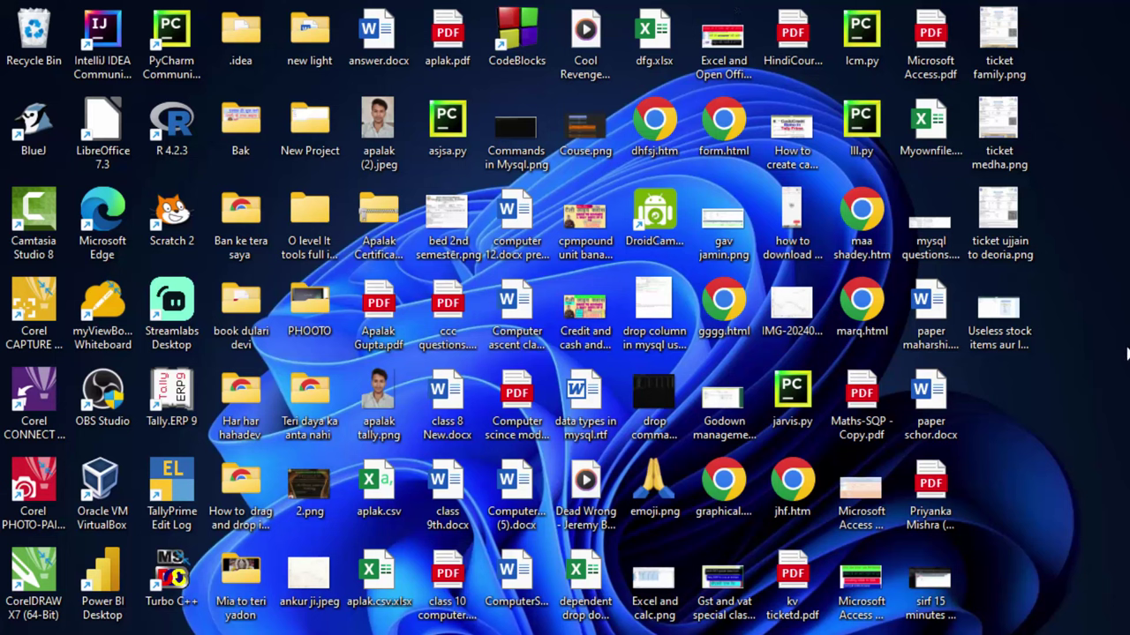
Step: Refresh the desktop and launch Microsoft Office Excel 2007 from the Start menu search
{"action": "right_click", "coordinate": [1127, 374]}
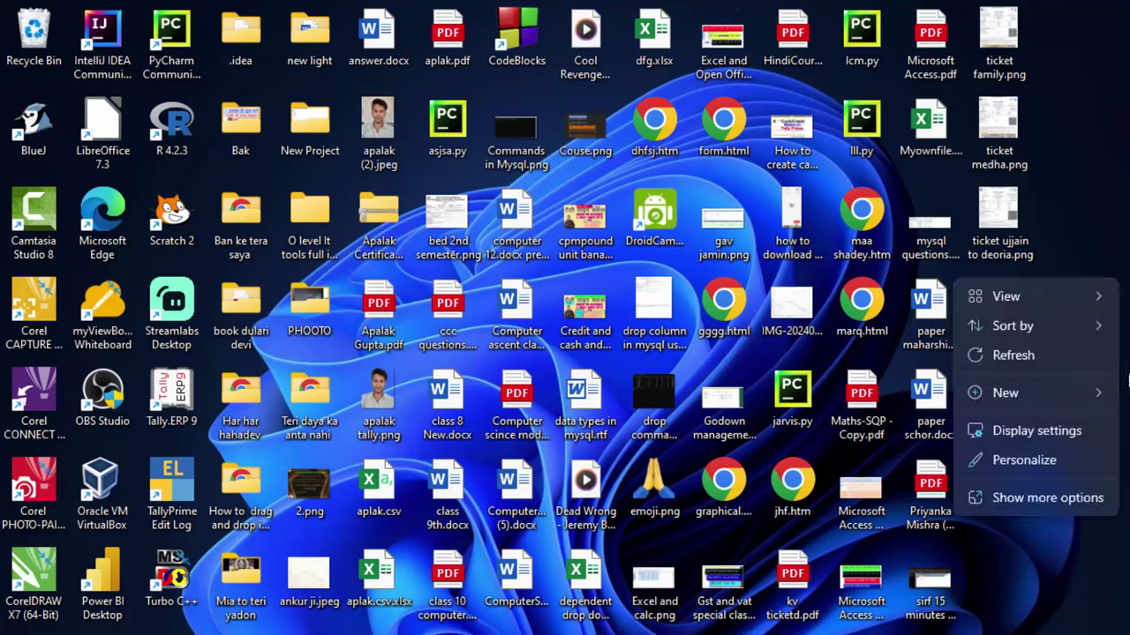
{"action": "left_click", "coordinate": [1040, 351]}
{"action": "key", "text": "super"}
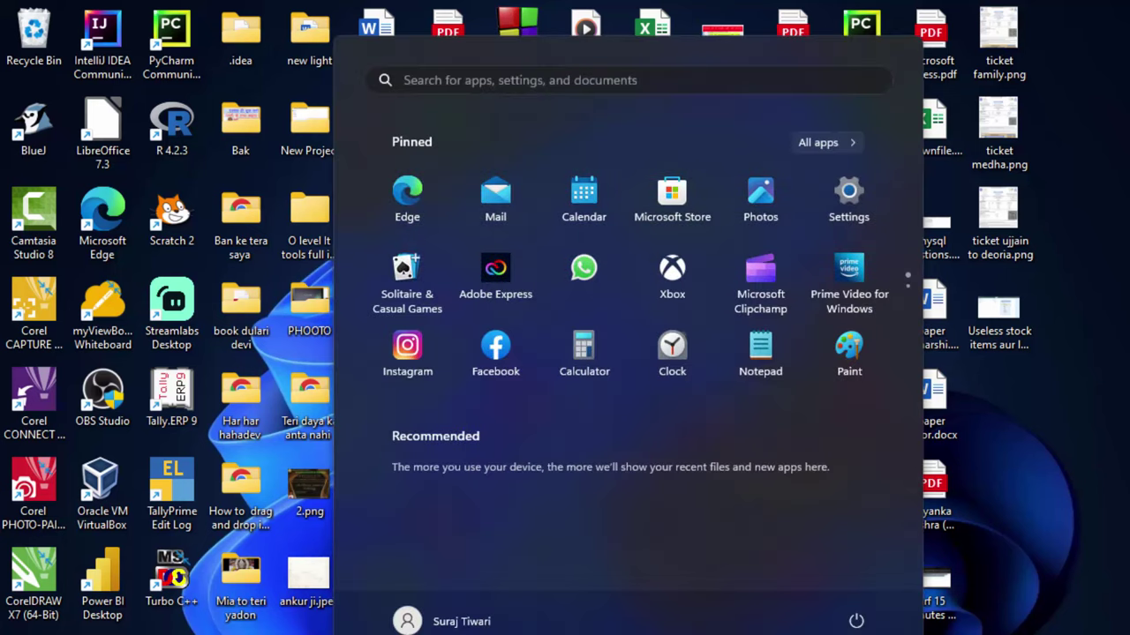
{"action": "type", "text": "mi"}
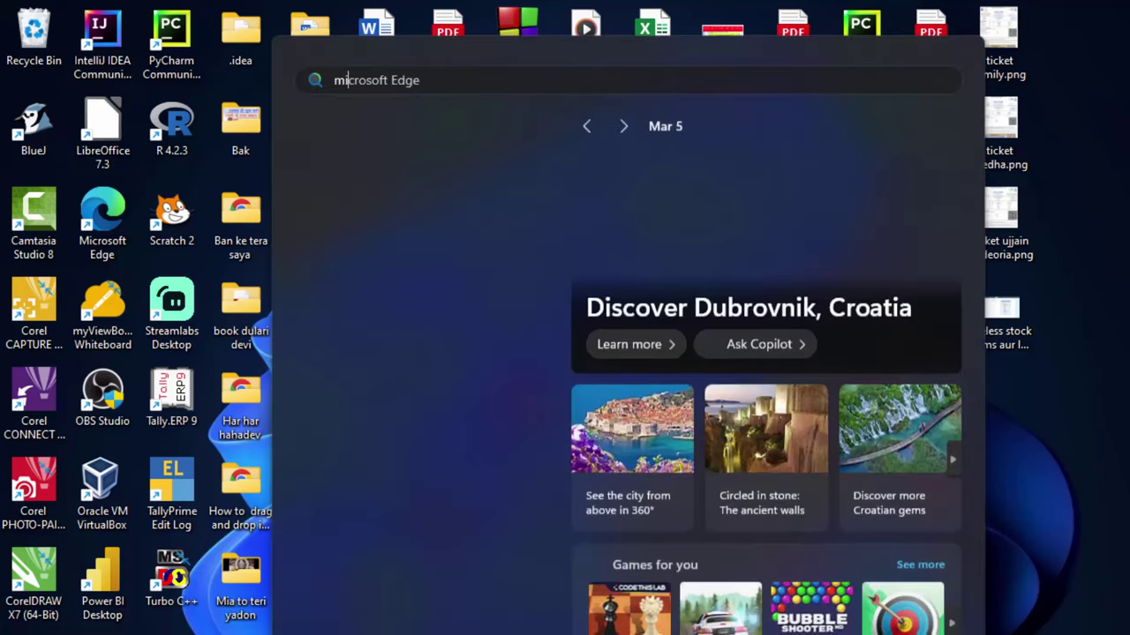
{"action": "type", "text": "crosoft Edge"}
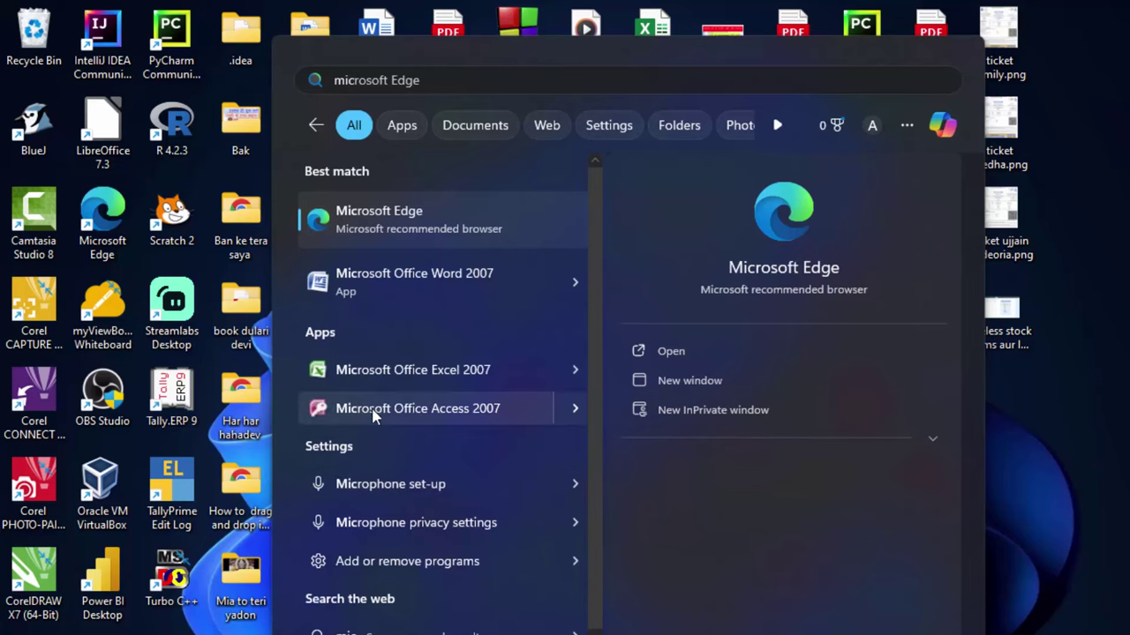
{"action": "key", "text": "BackSpace"}
{"action": "key", "text": "BackSpace"}
{"action": "key", "text": "BackSpace"}
{"action": "left_click", "coordinate": [398, 376]}
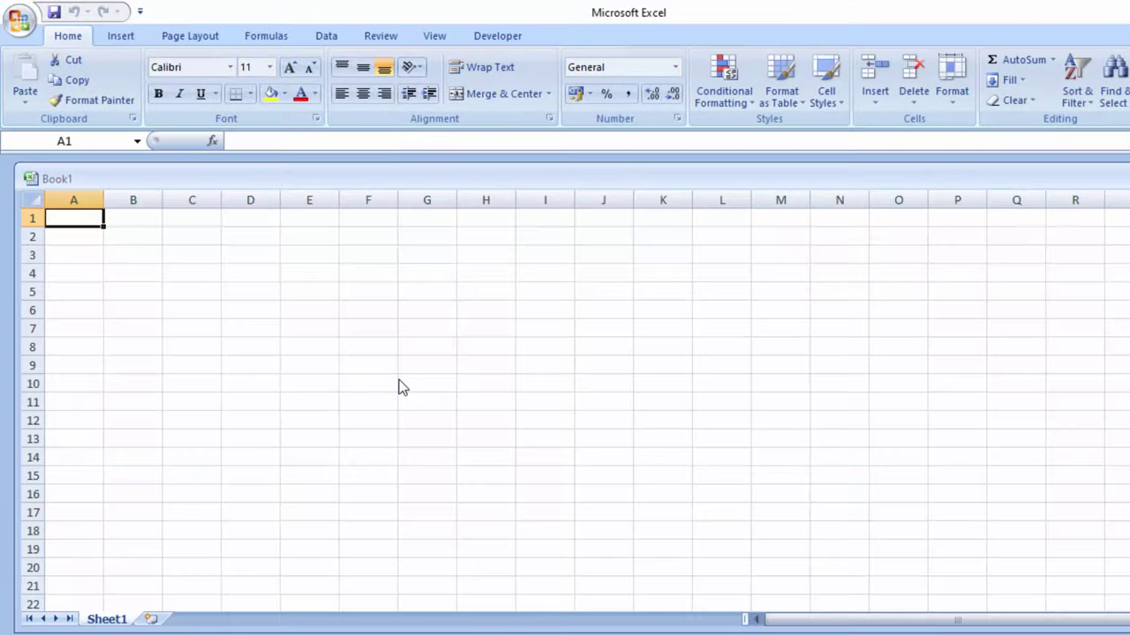
Step: Scroll to the top of the marks table and select Sumit's name in cell B3
{"action": "scroll", "coordinate": [573, 397], "scroll_direction": "up", "scroll_amount": 1}
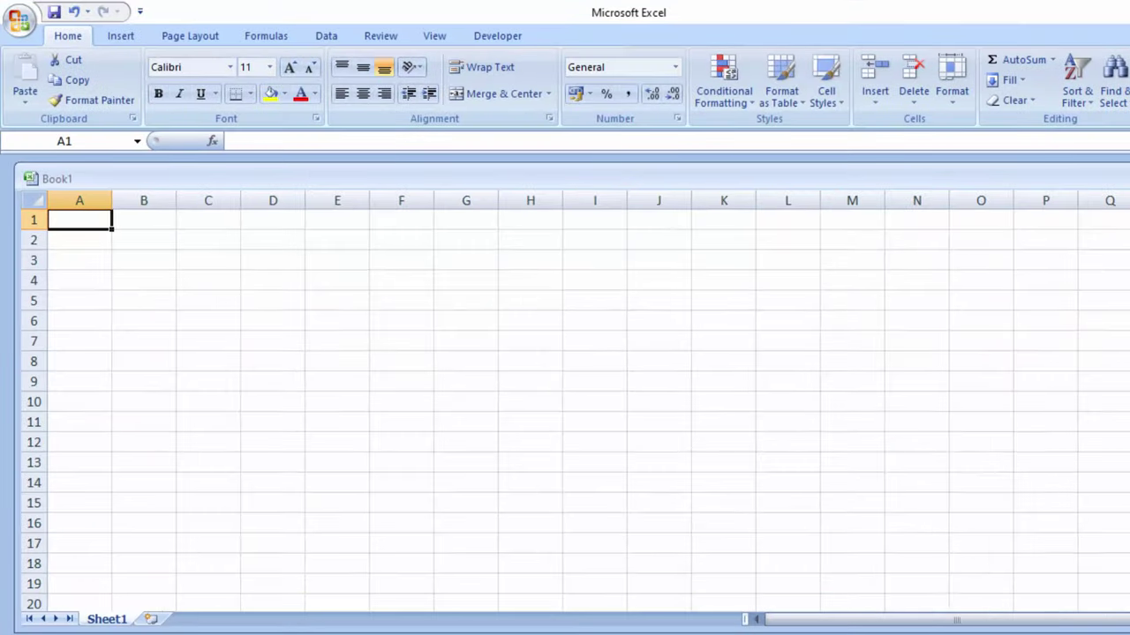
{"action": "scroll", "coordinate": [574, 397], "scroll_direction": "up", "scroll_amount": 1}
{"action": "scroll", "coordinate": [574, 397], "scroll_direction": "up", "scroll_amount": 1}
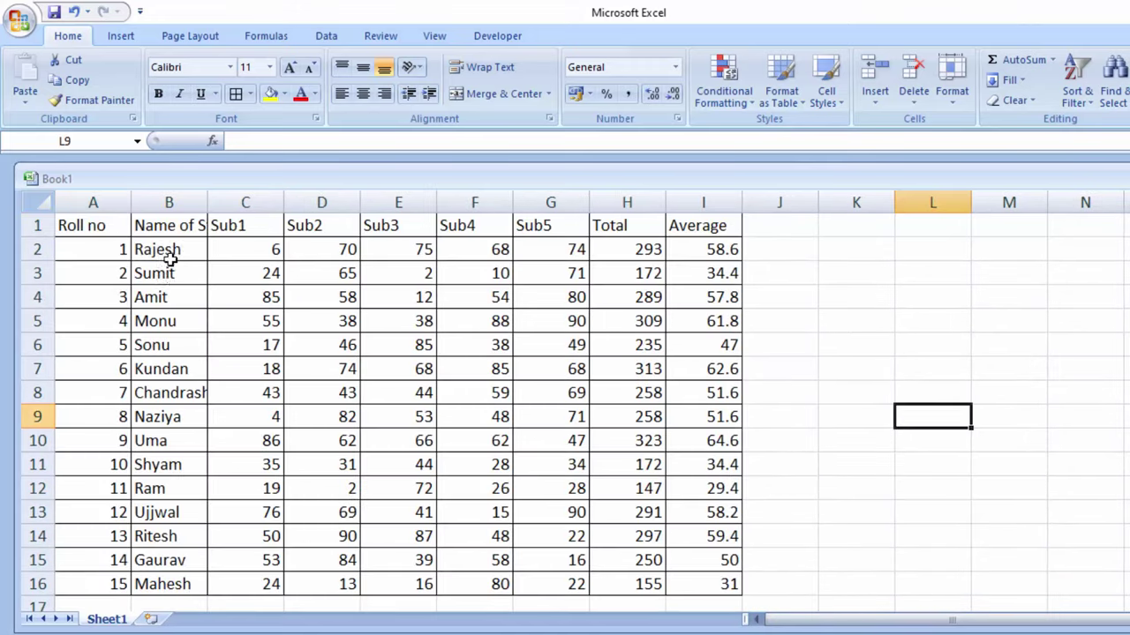
{"action": "left_click", "coordinate": [163, 274]}
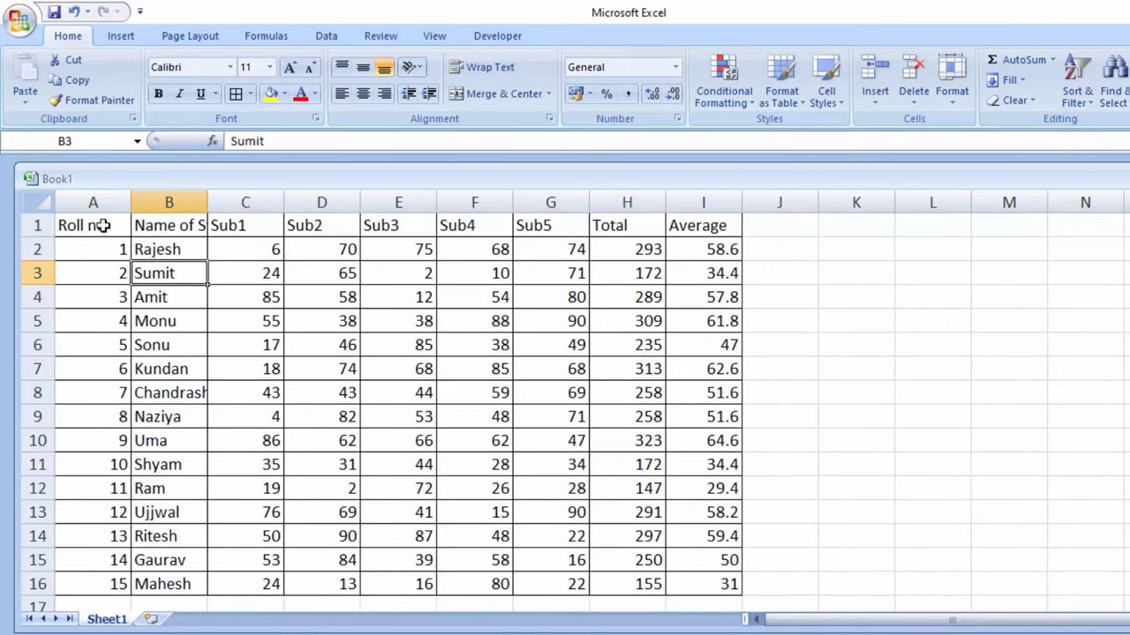
Step: Auto-fit column B so the Name of Students heading and every name show fully
{"action": "left_click_drag", "start_coordinate": [104, 226], "coordinate": [403, 245]}
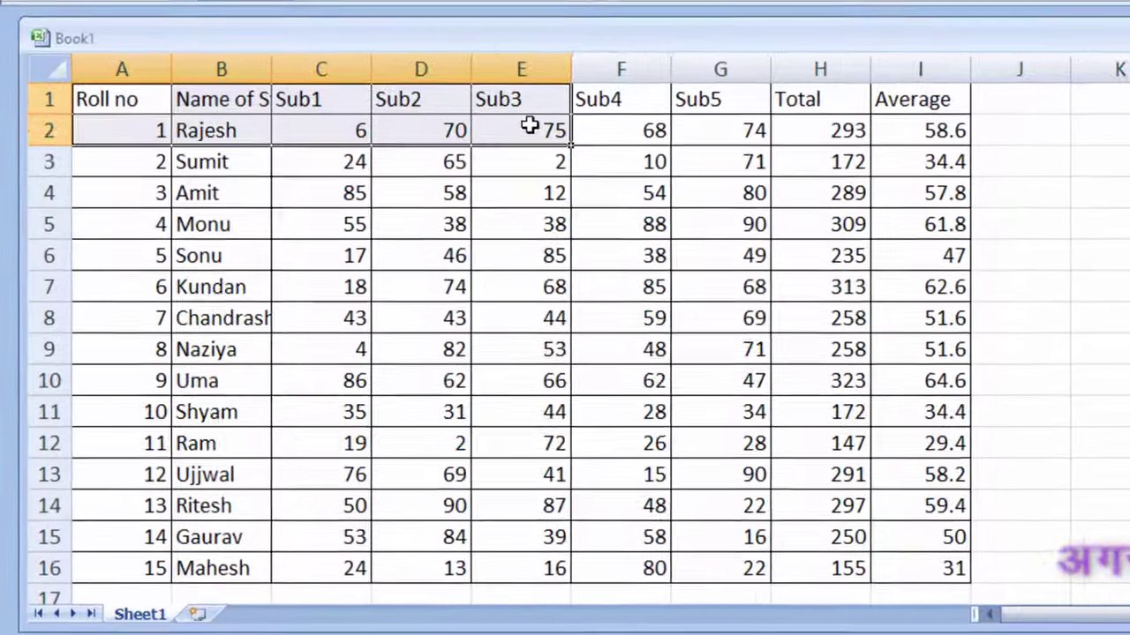
{"action": "left_click_drag", "start_coordinate": [530, 127], "coordinate": [629, 175]}
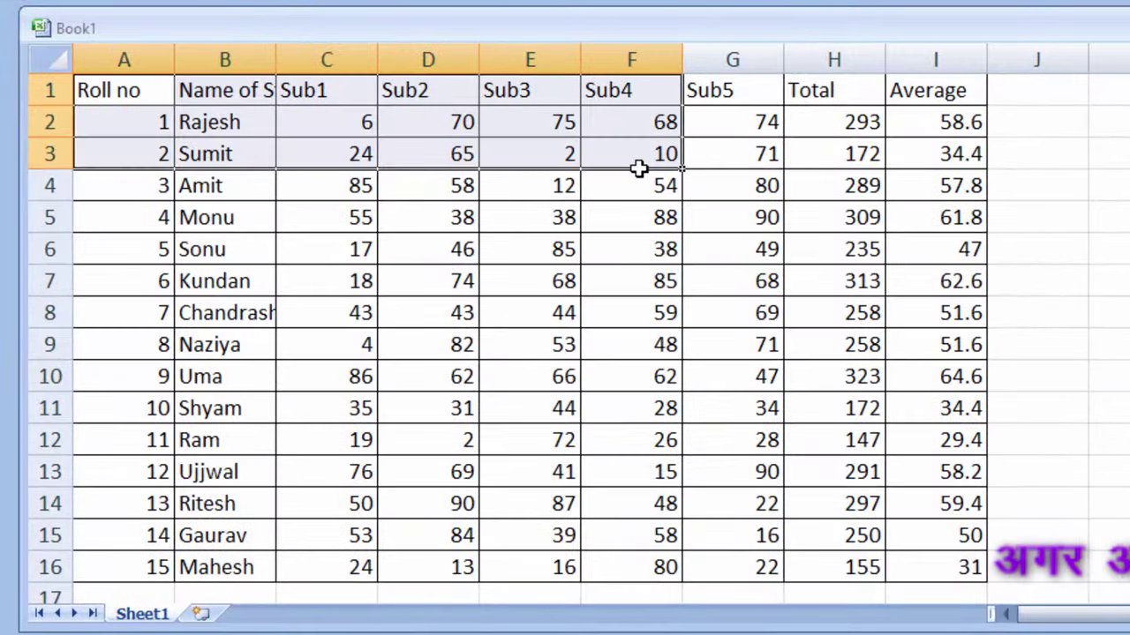
{"action": "double_click", "coordinate": [276, 62]}
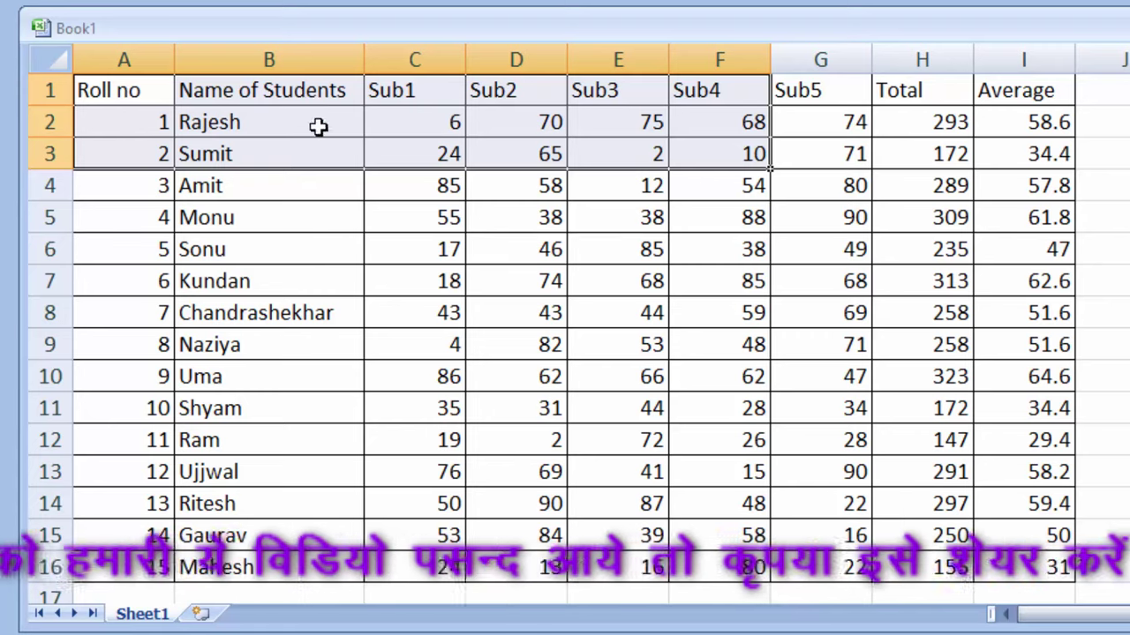
Step: Select Sumit's full record across A3 to I3
{"action": "left_click_drag", "start_coordinate": [262, 132], "coordinate": [256, 346]}
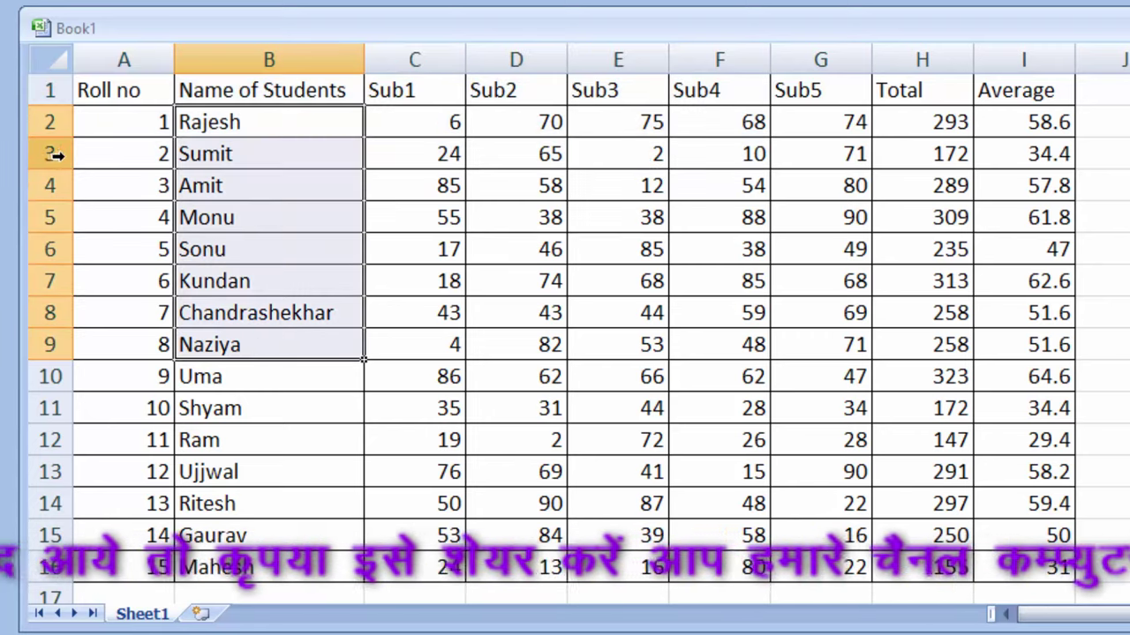
{"action": "left_click", "coordinate": [109, 155]}
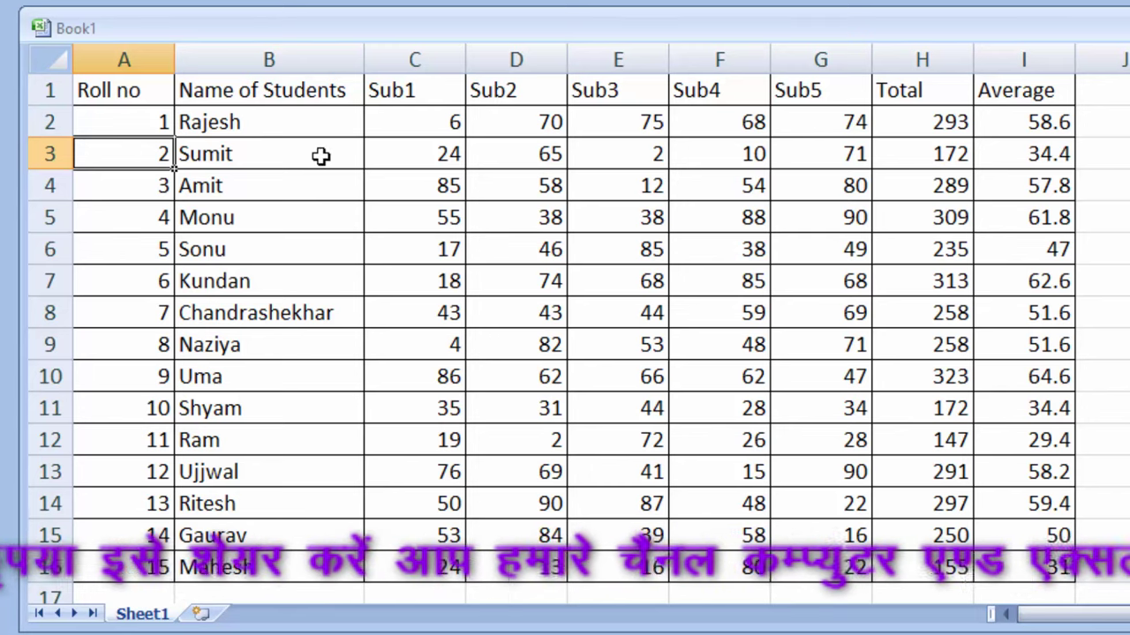
{"action": "left_click", "coordinate": [50, 156]}
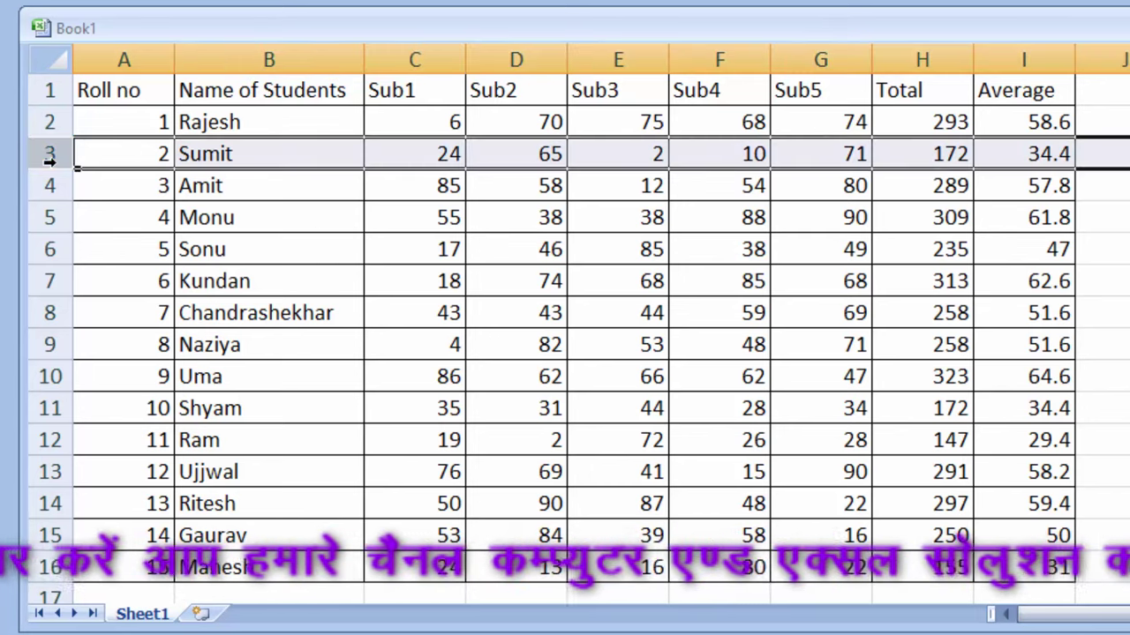
{"action": "left_click_drag", "start_coordinate": [1003, 154], "coordinate": [113, 153]}
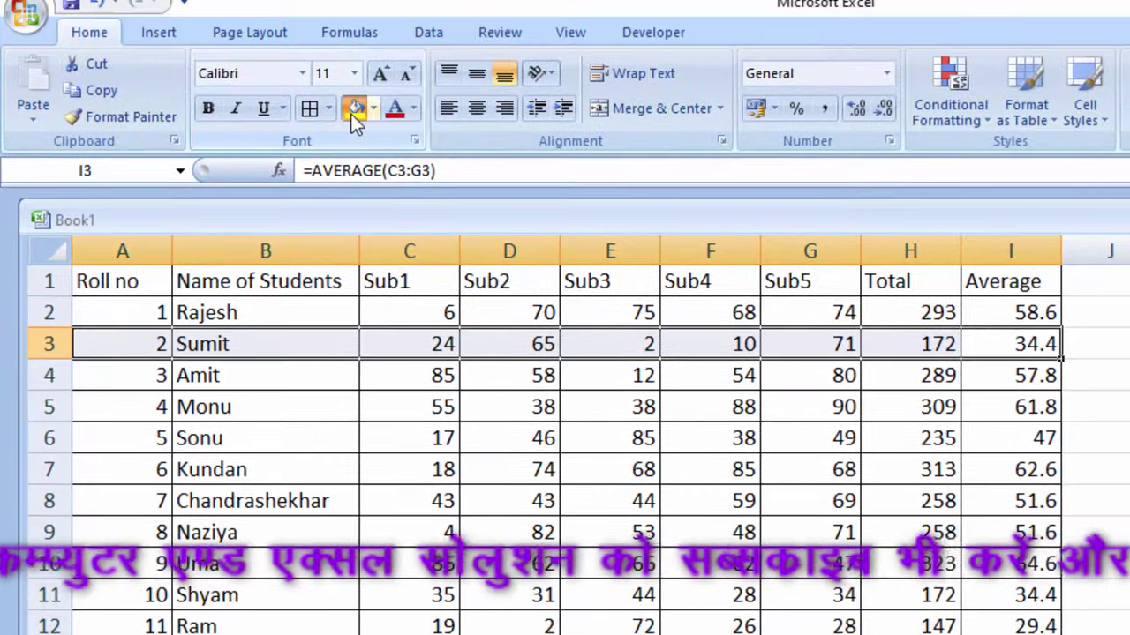
{"action": "left_click", "coordinate": [353, 110]}
{"action": "left_click", "coordinate": [608, 624]}
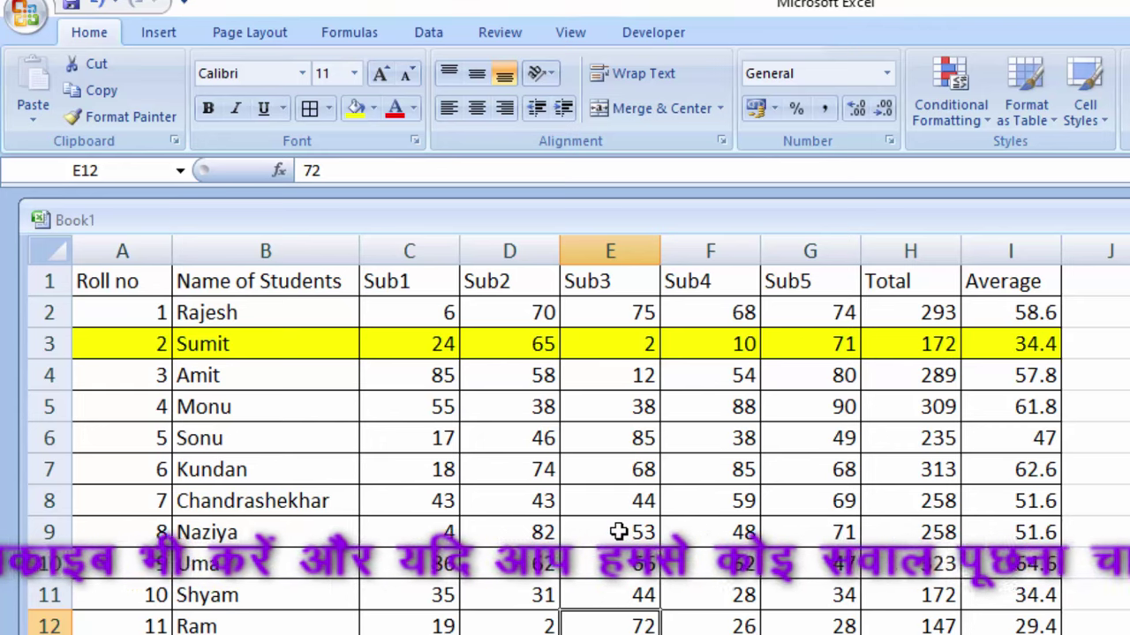
{"action": "key", "text": "ctrl+z"}
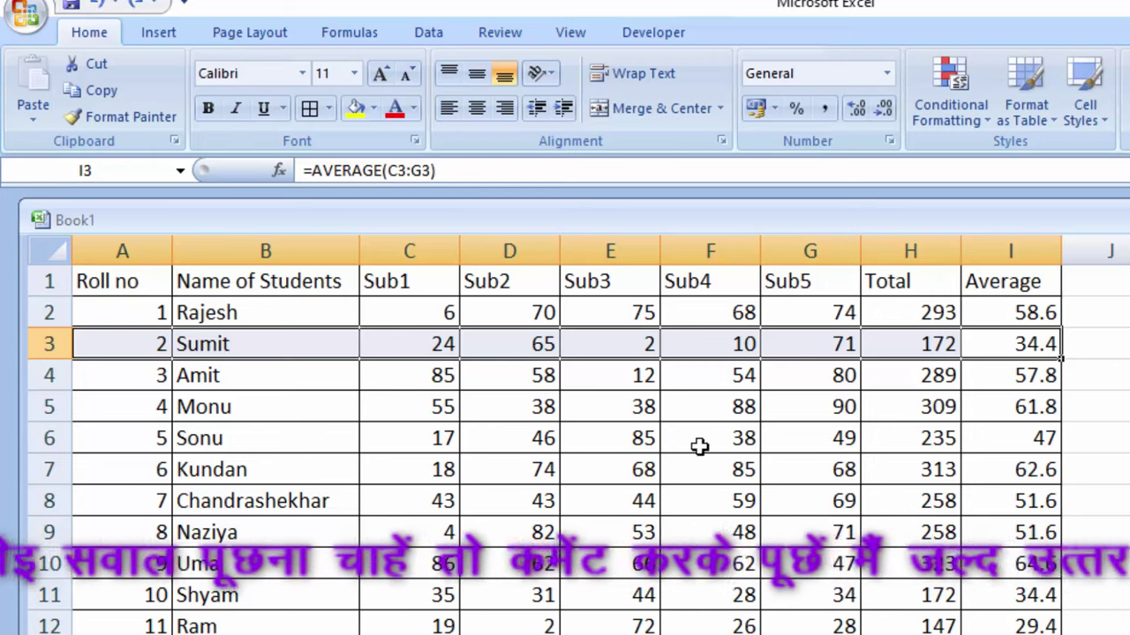
{"action": "key", "text": "ctrl+z"}
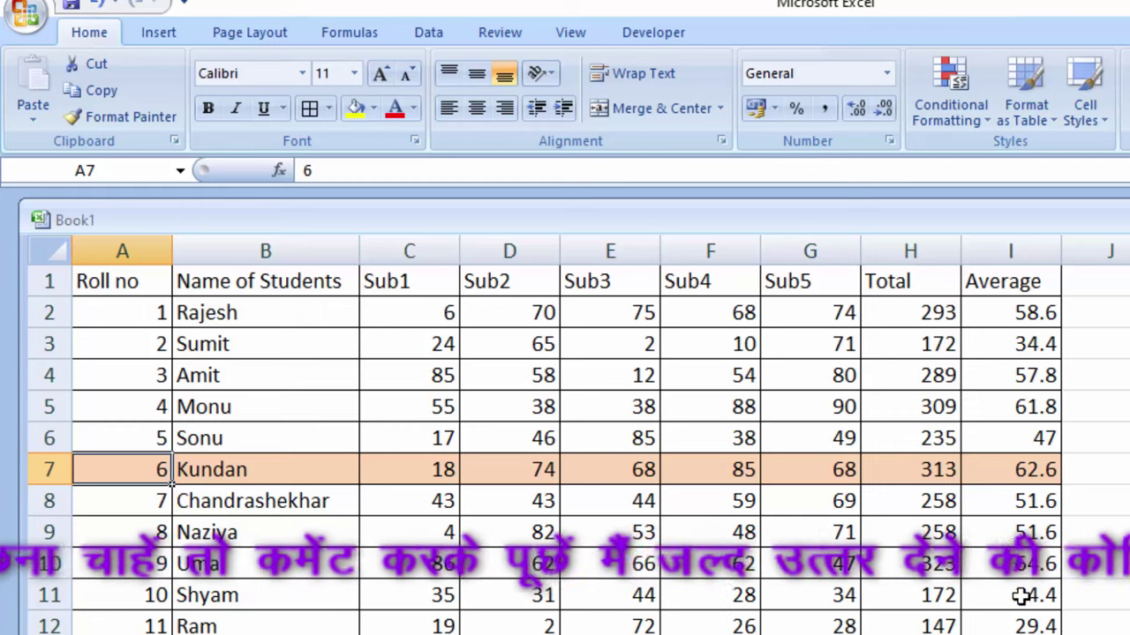
Step: Select A9, A12, A1, A7 and A15 in turn so the peach highlight follows, then widen column B
{"action": "left_click", "coordinate": [159, 531]}
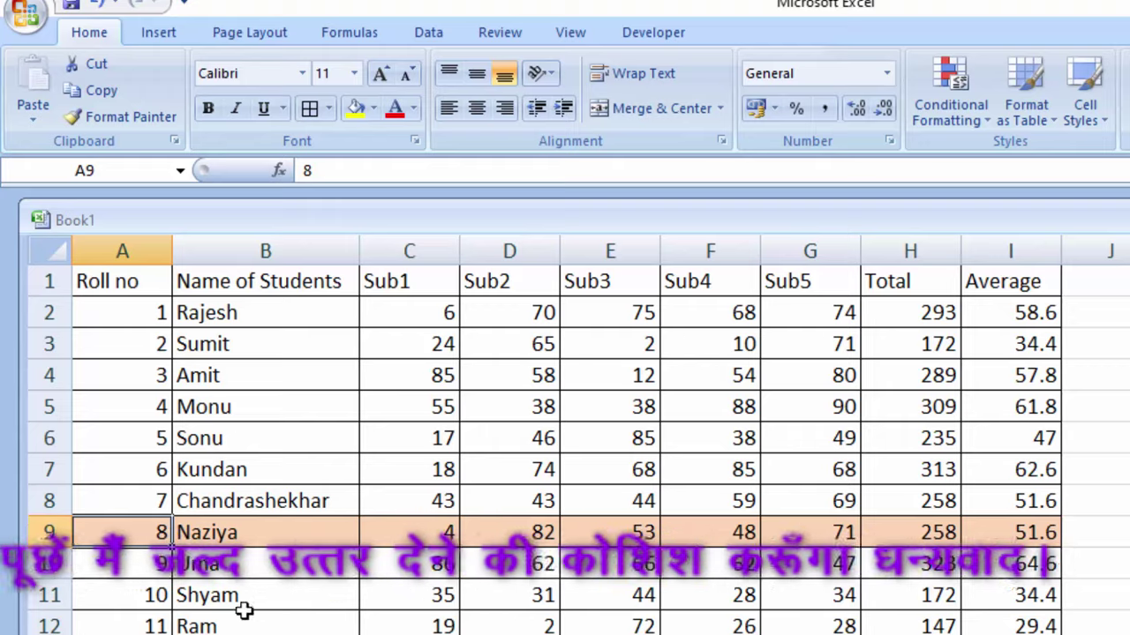
{"action": "left_click", "coordinate": [135, 626]}
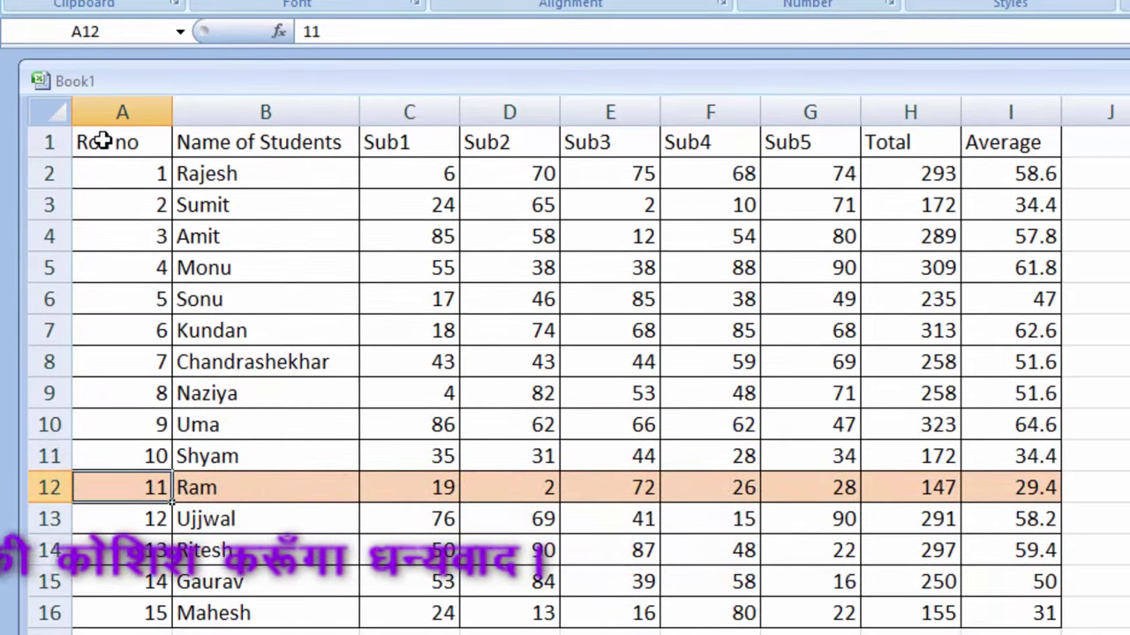
{"action": "left_click", "coordinate": [103, 142]}
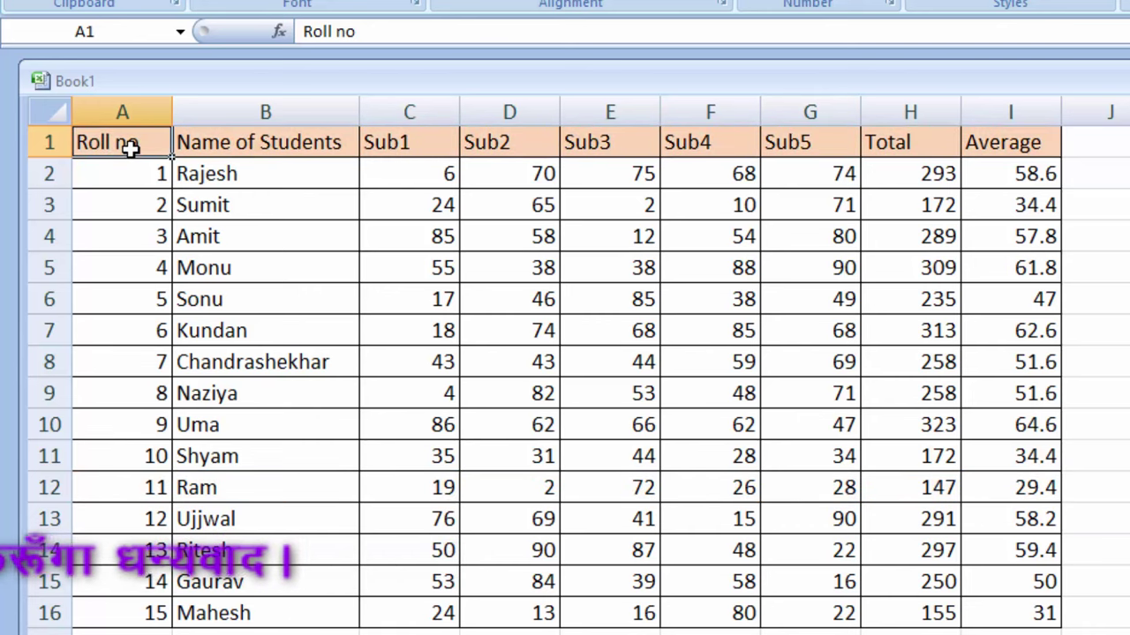
{"action": "left_click", "coordinate": [93, 332]}
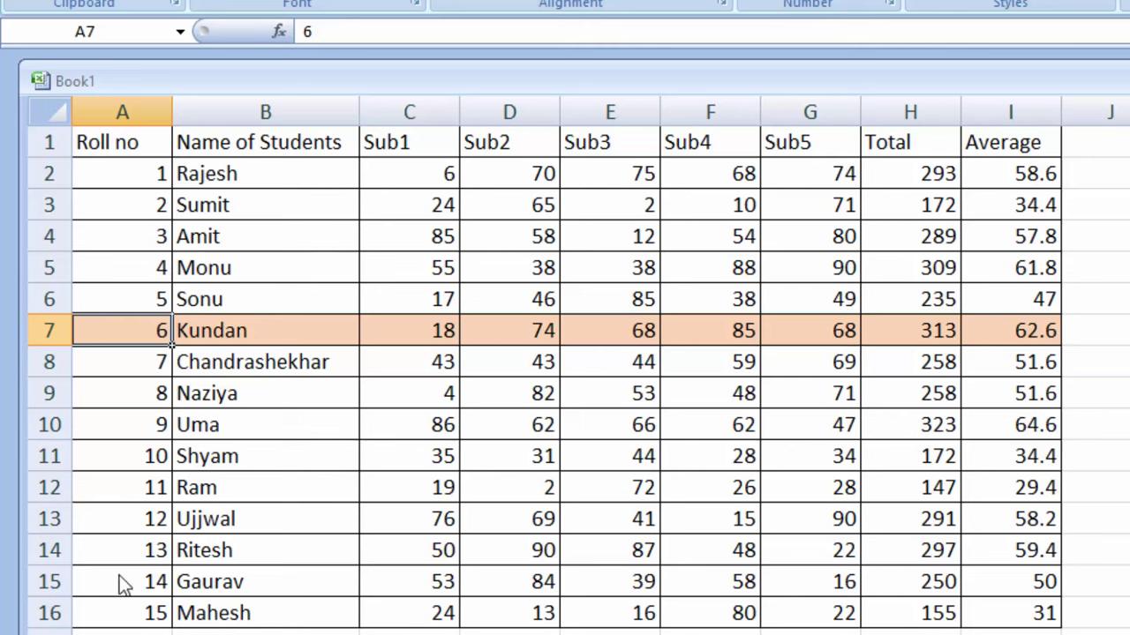
{"action": "left_click", "coordinate": [118, 577]}
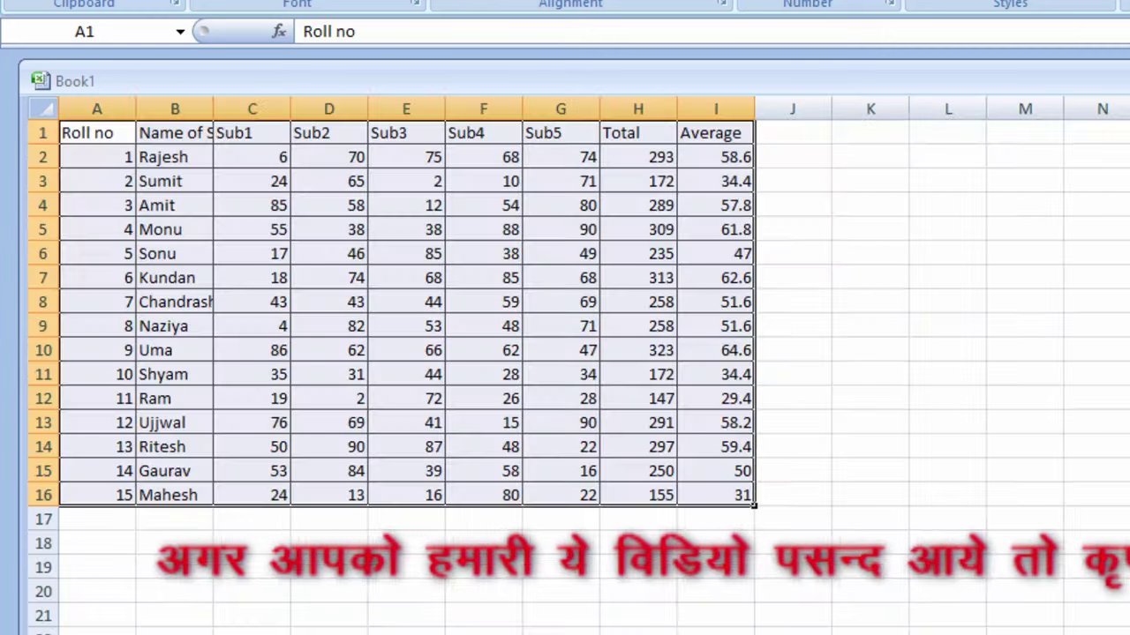
{"action": "left_click_drag", "start_coordinate": [244, 185], "coordinate": [371, 185]}
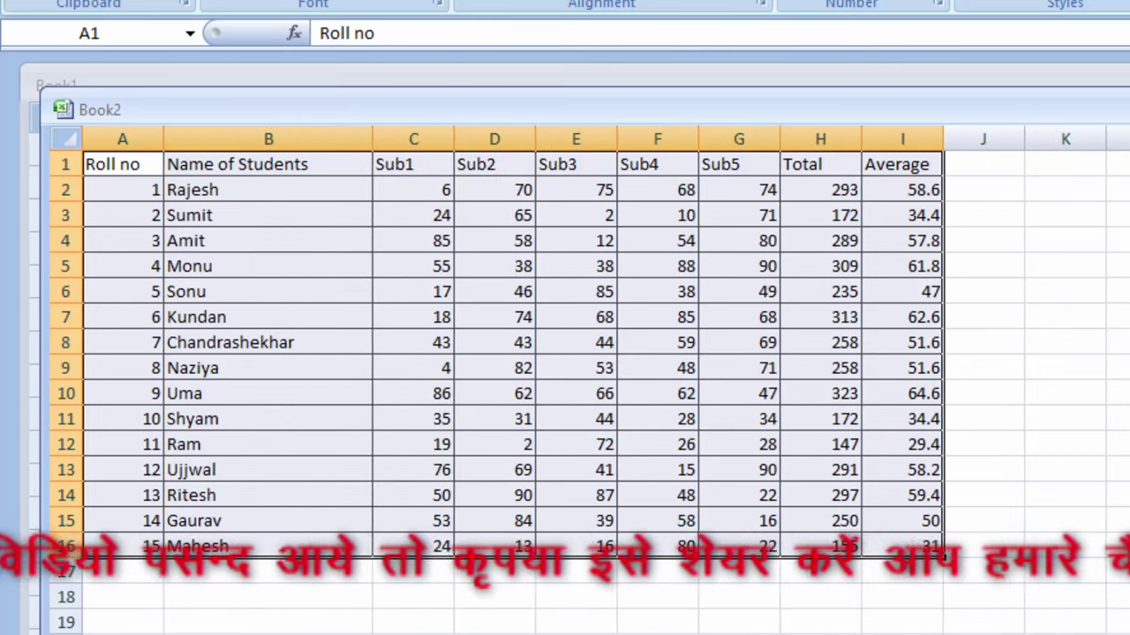
Step: Select cells A4, A6, A8 and C7, then select the whole range A1:I16 with Ctrl+A
{"action": "scroll", "coordinate": [565, 353], "scroll_direction": "up", "scroll_amount": 1, "text": "ctrl"}
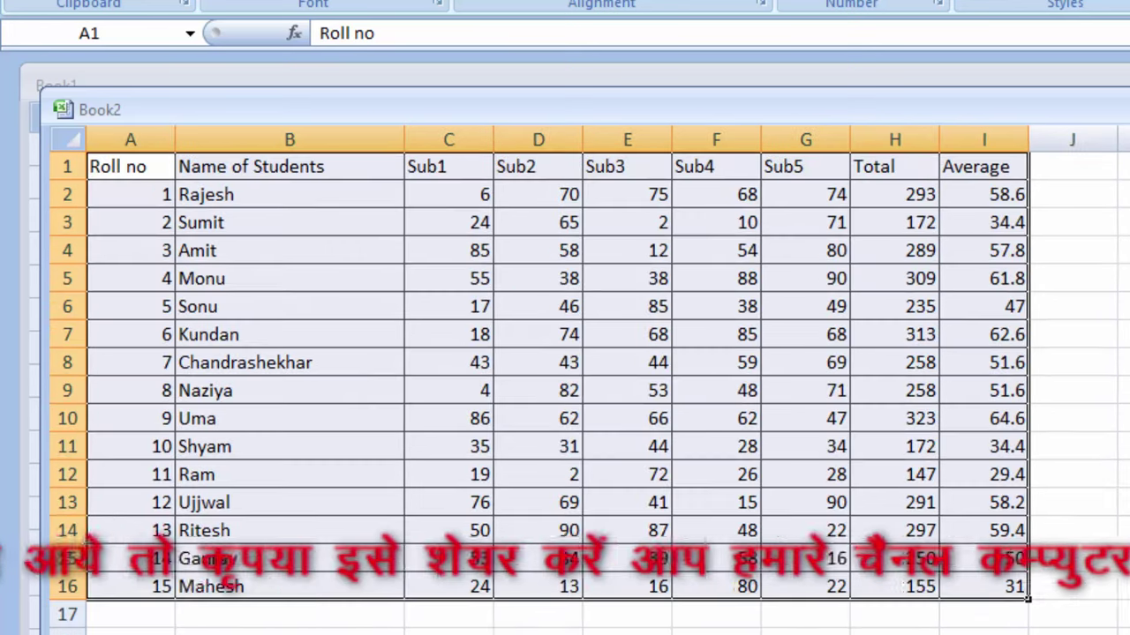
{"action": "scroll", "coordinate": [565, 353], "scroll_direction": "up", "scroll_amount": 10, "text": "ctrl"}
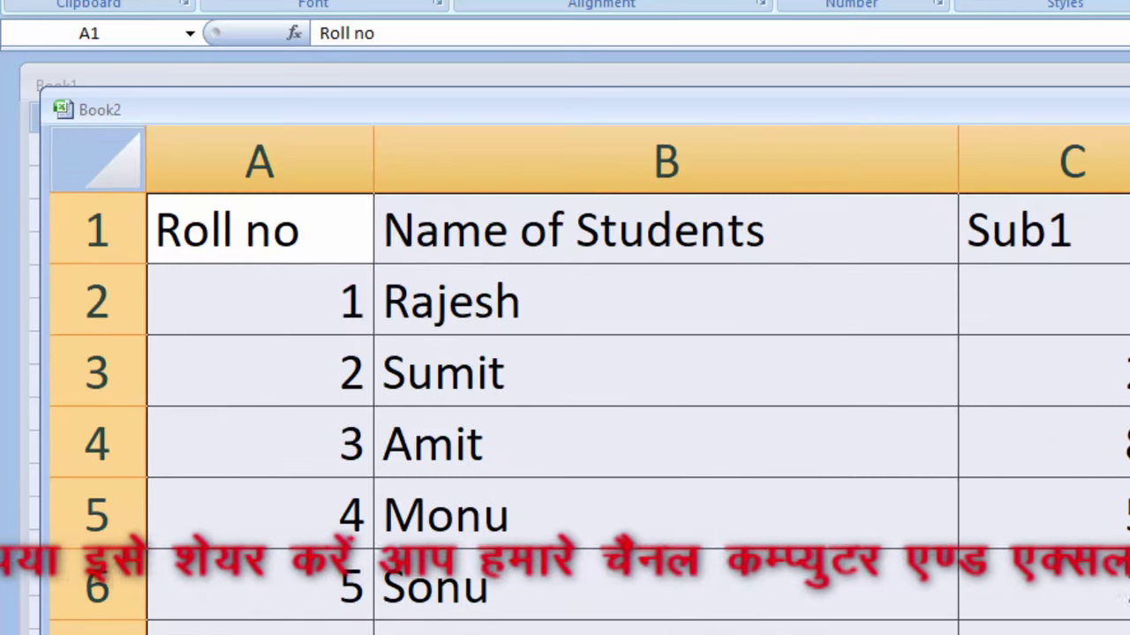
{"action": "scroll", "coordinate": [565, 353], "scroll_direction": "down", "scroll_amount": 1, "text": "ctrl"}
{"action": "scroll", "coordinate": [565, 353], "scroll_direction": "down", "scroll_amount": 1, "text": "ctrl"}
{"action": "scroll", "coordinate": [565, 353], "scroll_direction": "down", "scroll_amount": 2, "text": "ctrl"}
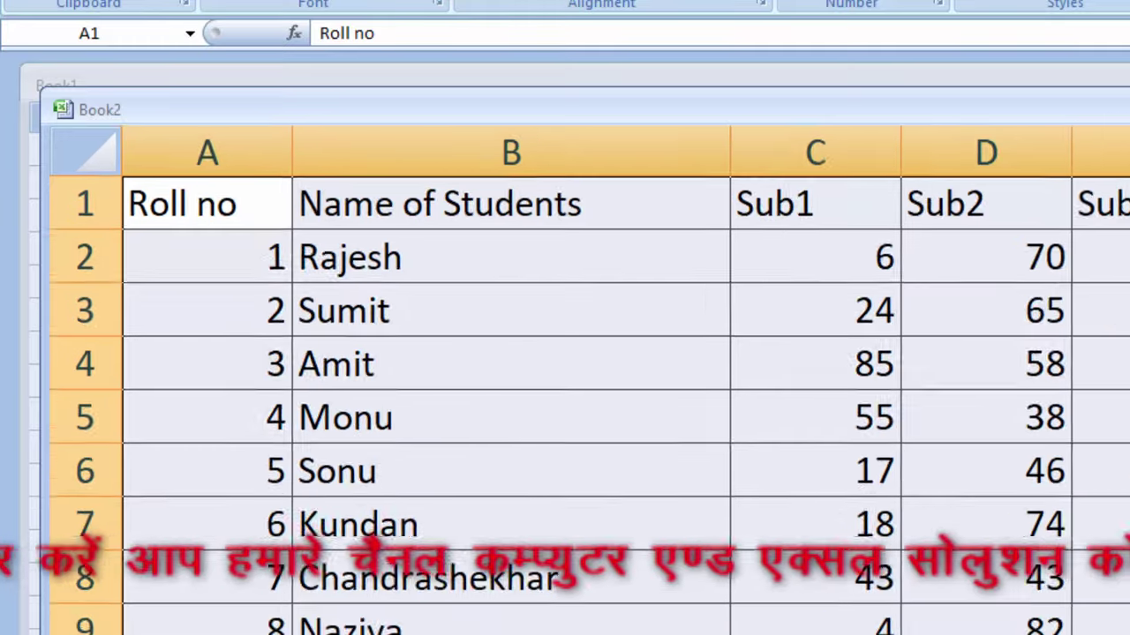
{"action": "scroll", "coordinate": [565, 353], "scroll_direction": "down", "scroll_amount": 1, "text": "ctrl"}
{"action": "scroll", "coordinate": [565, 353], "scroll_direction": "down", "scroll_amount": 1, "text": "ctrl"}
{"action": "scroll", "coordinate": [565, 353], "scroll_direction": "down", "scroll_amount": 1, "text": "ctrl"}
{"action": "scroll", "coordinate": [565, 353], "scroll_direction": "down", "scroll_amount": 1, "text": "ctrl"}
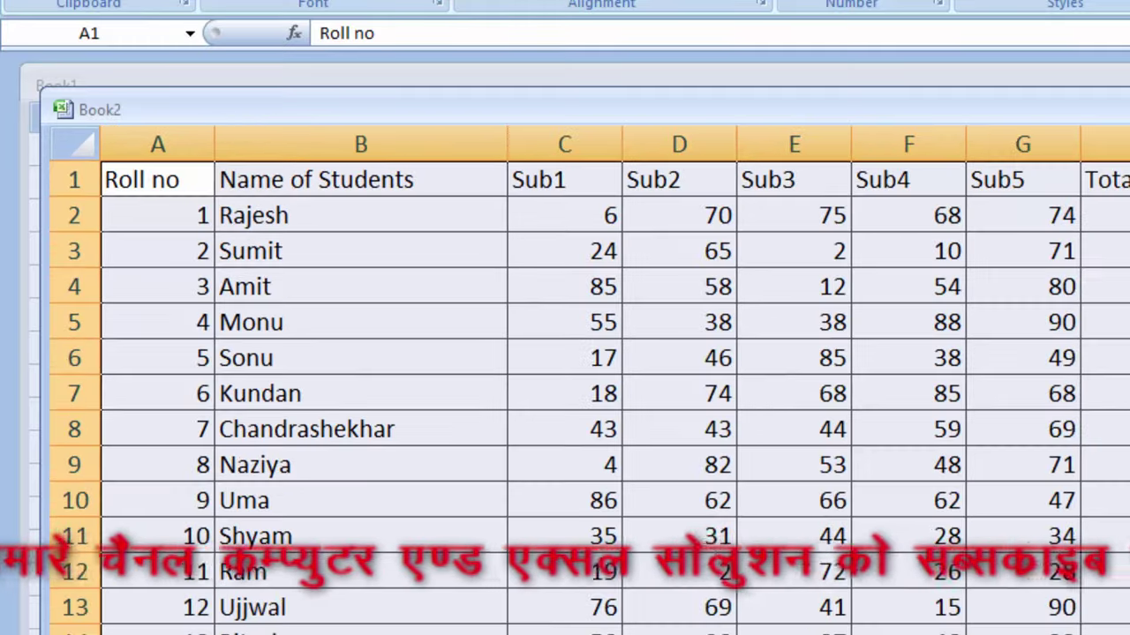
{"action": "scroll", "coordinate": [560, 317], "scroll_direction": "down", "scroll_amount": 1, "text": "ctrl"}
{"action": "left_click", "coordinate": [70, 268]}
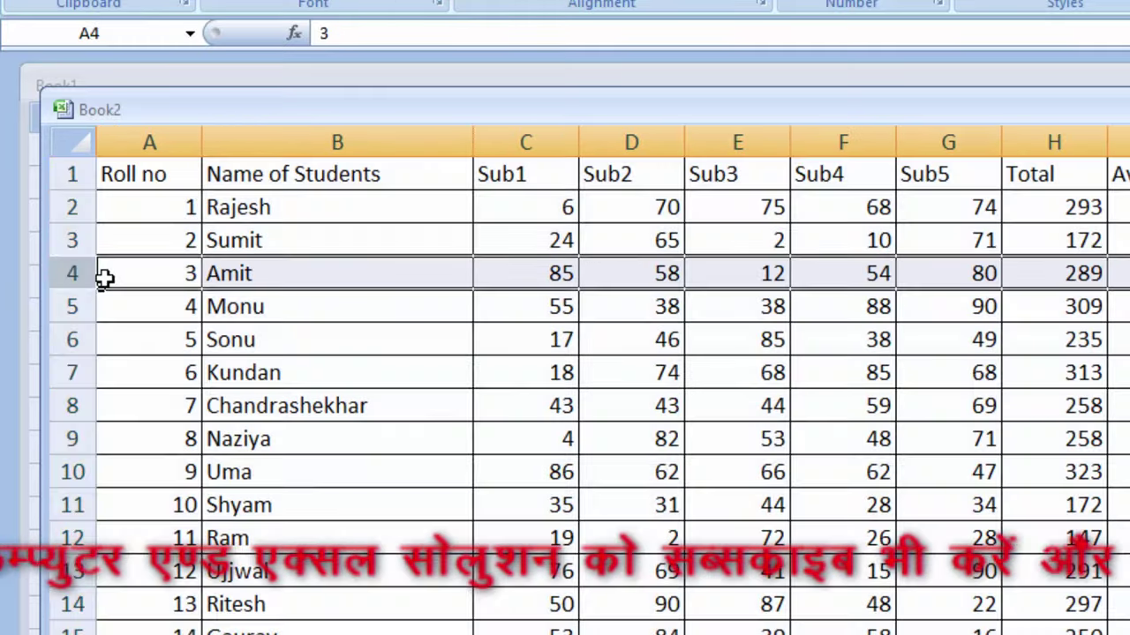
{"action": "left_click", "coordinate": [110, 281]}
{"action": "left_click", "coordinate": [157, 333]}
{"action": "left_click", "coordinate": [128, 380]}
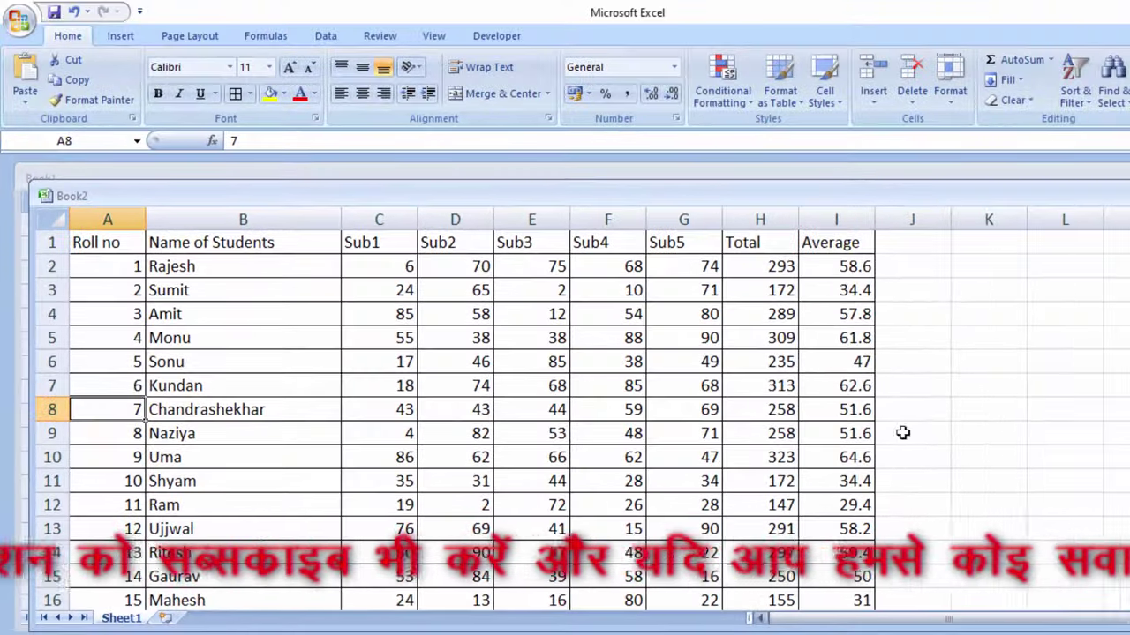
{"action": "left_click", "coordinate": [360, 385]}
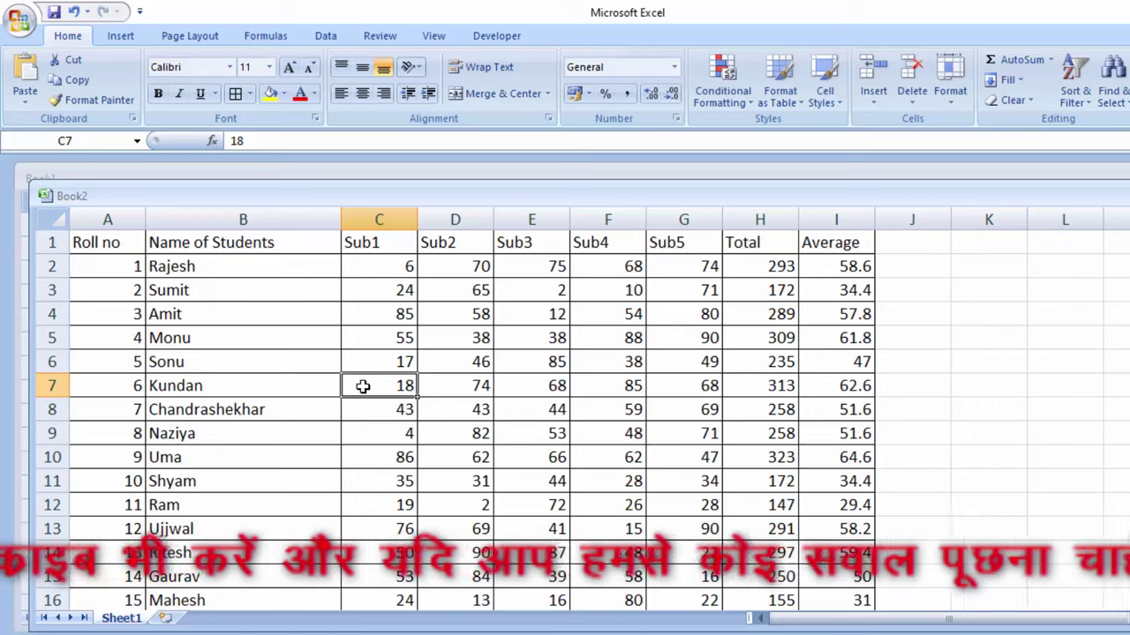
{"action": "key", "text": "ctrl+a"}
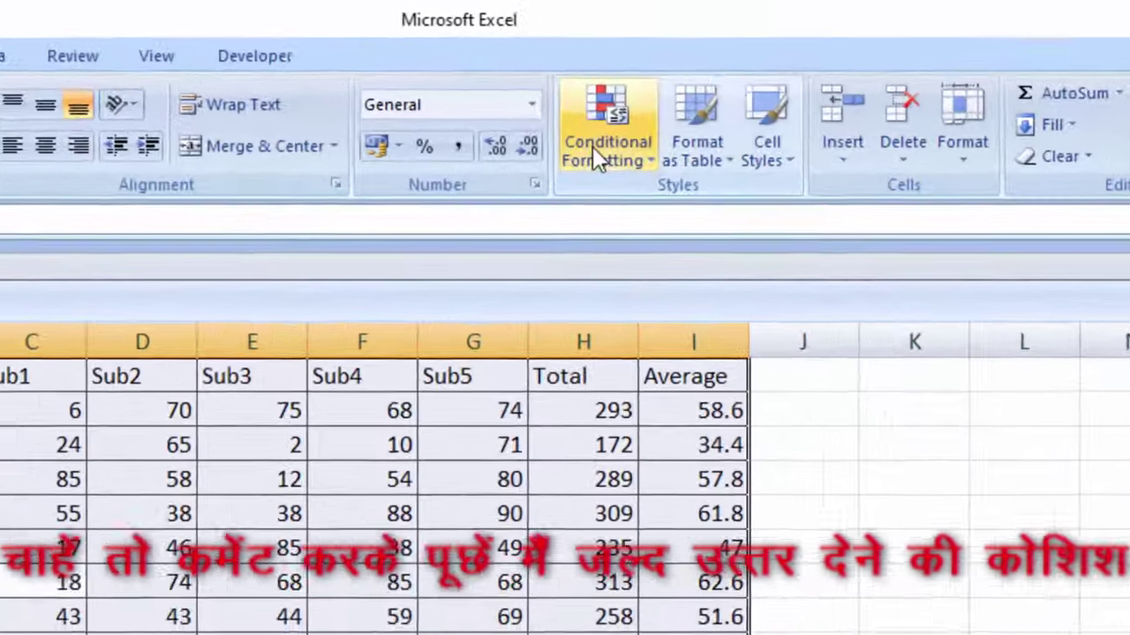
Step: Create a new conditional formatting rule using 'Use a formula to determine which cells to format'
{"action": "left_click", "coordinate": [597, 158]}
{"action": "mouse_move", "coordinate": [681, 225]}
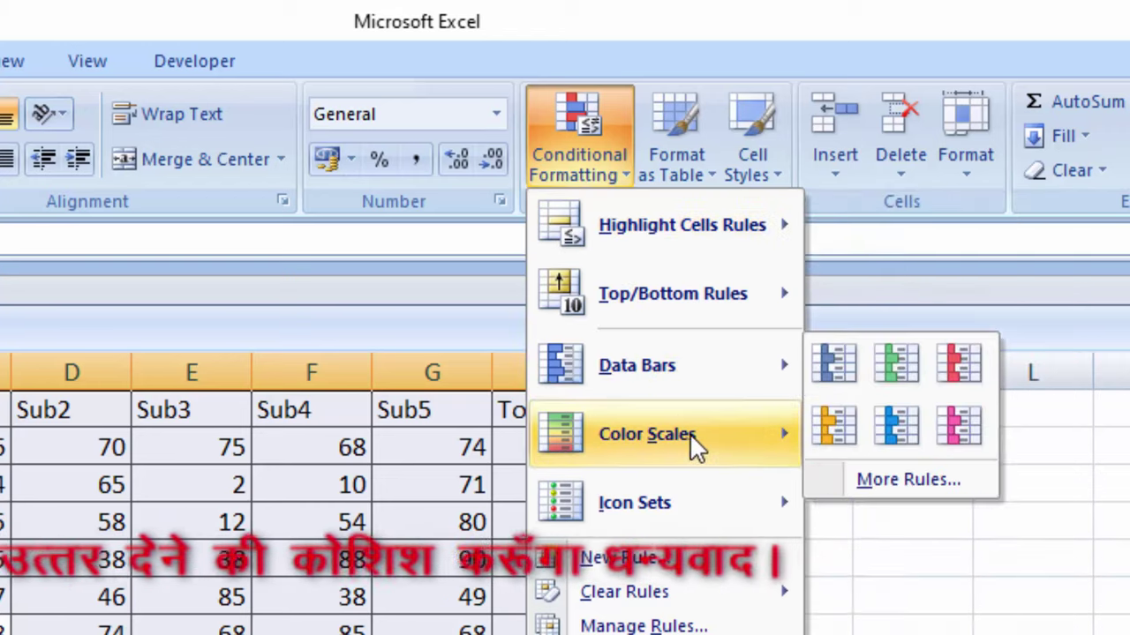
{"action": "mouse_move", "coordinate": [635, 502]}
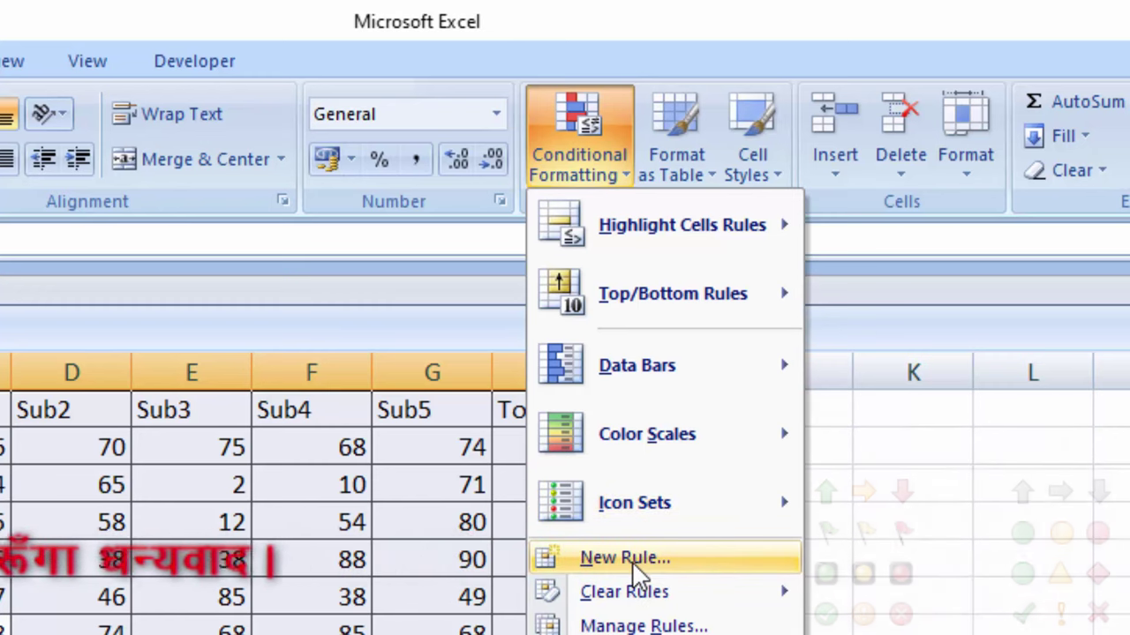
{"action": "left_click", "coordinate": [619, 556]}
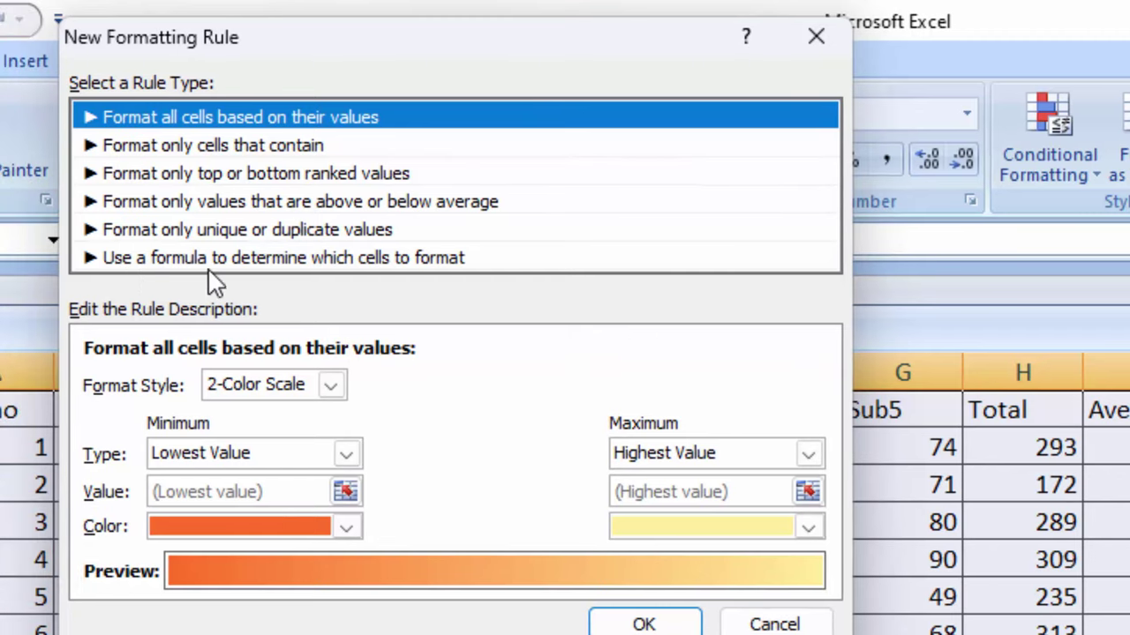
{"action": "left_click", "coordinate": [408, 259]}
Step: Enter =row()=cell("row") as the rule's formula
{"action": "left_click", "coordinate": [230, 394]}
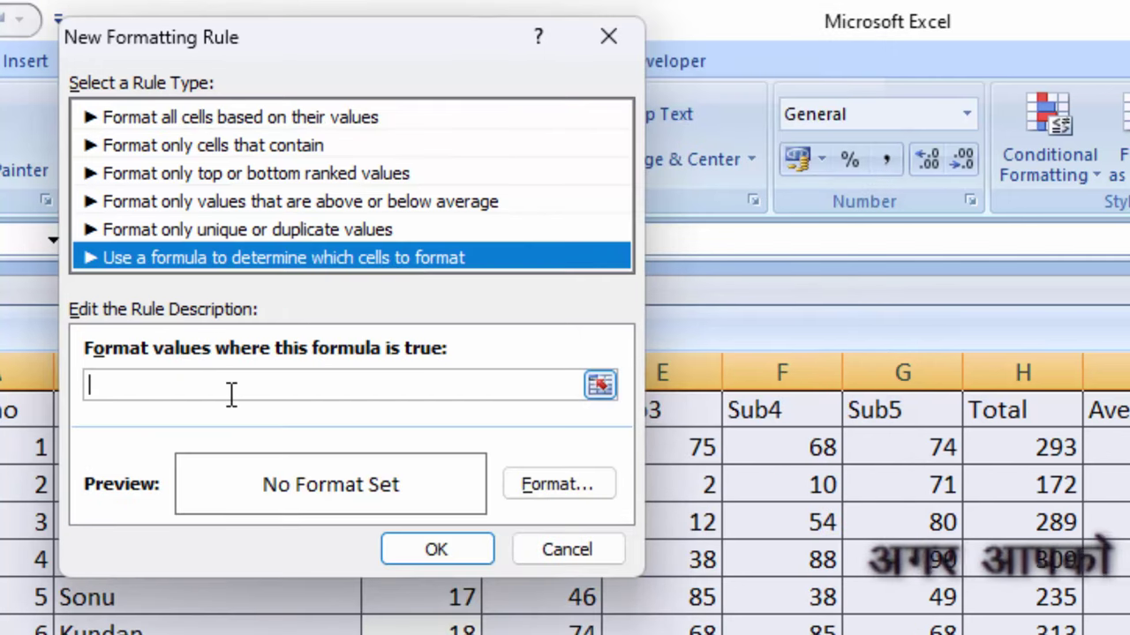
{"action": "type", "text": "="}
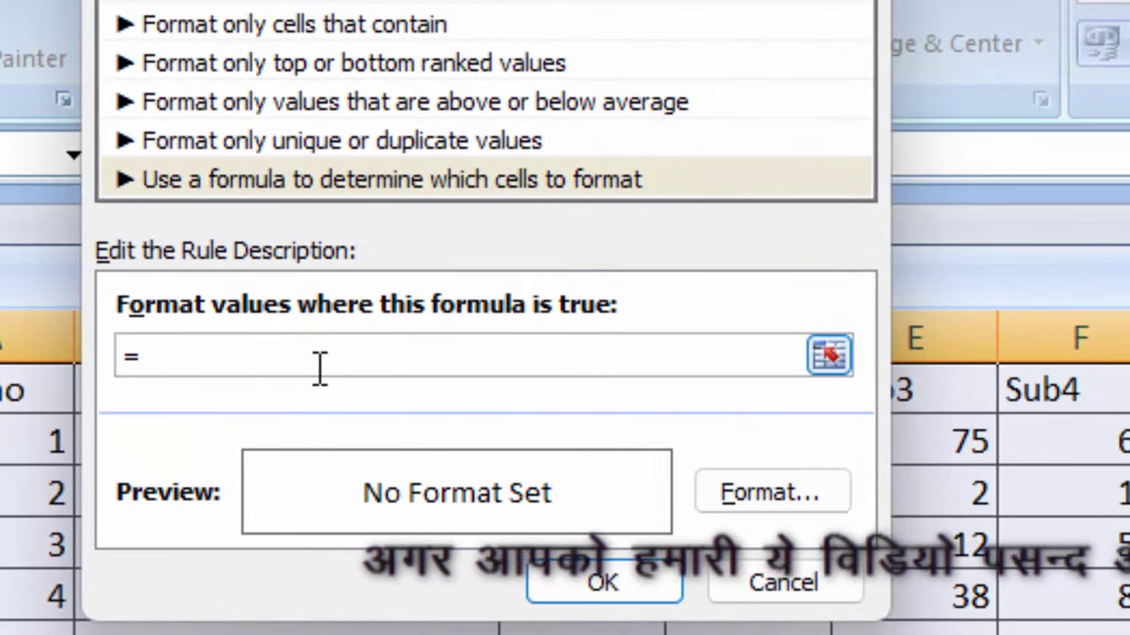
{"action": "type", "text": "ro"}
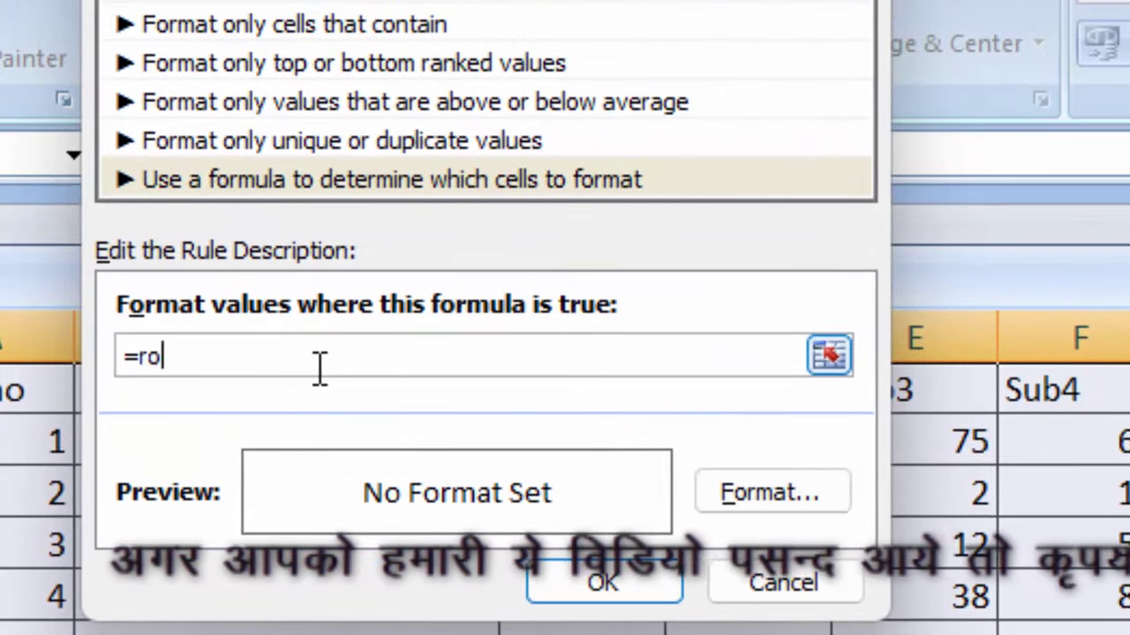
{"action": "type", "text": "w()"}
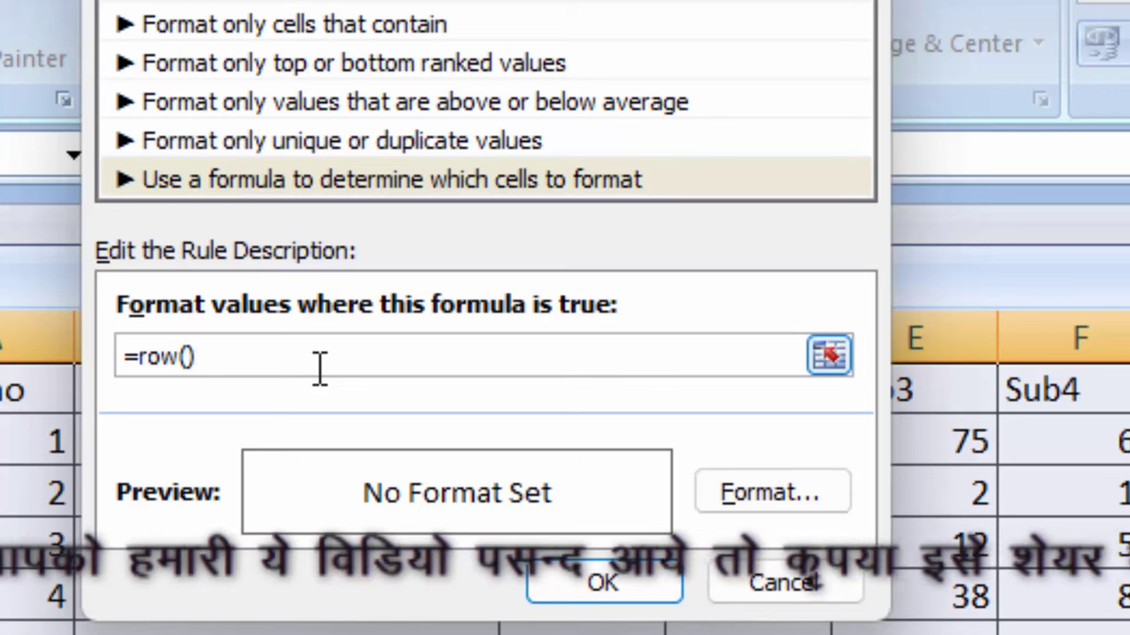
{"action": "type", "text": "="}
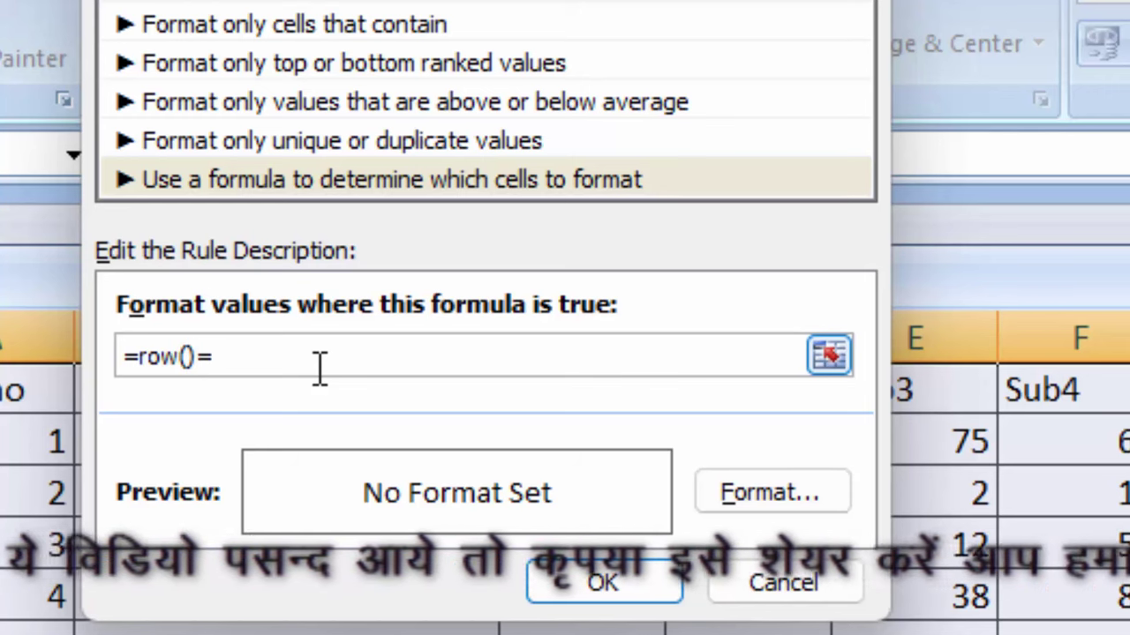
{"action": "type", "text": "ce"}
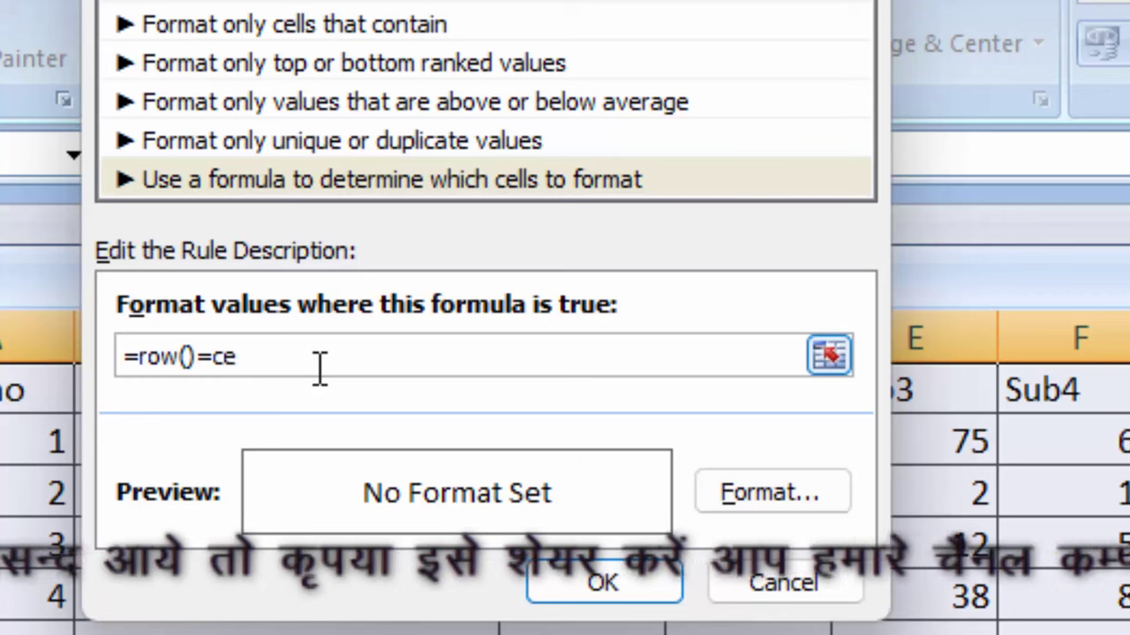
{"action": "type", "text": "ll"}
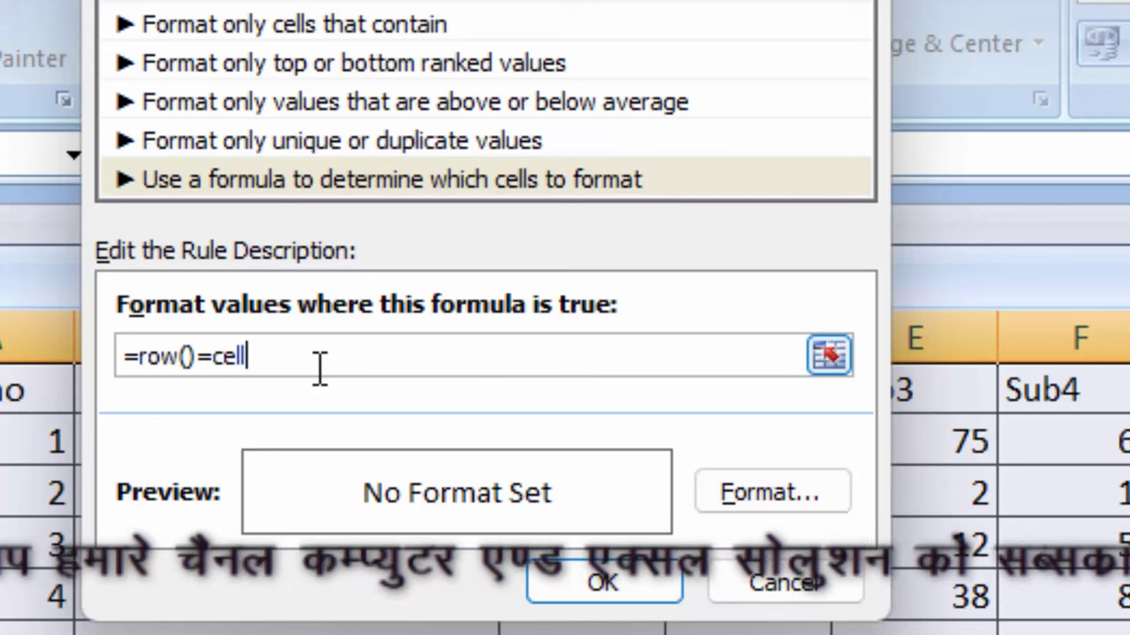
{"action": "type", "text": "(\"ro"}
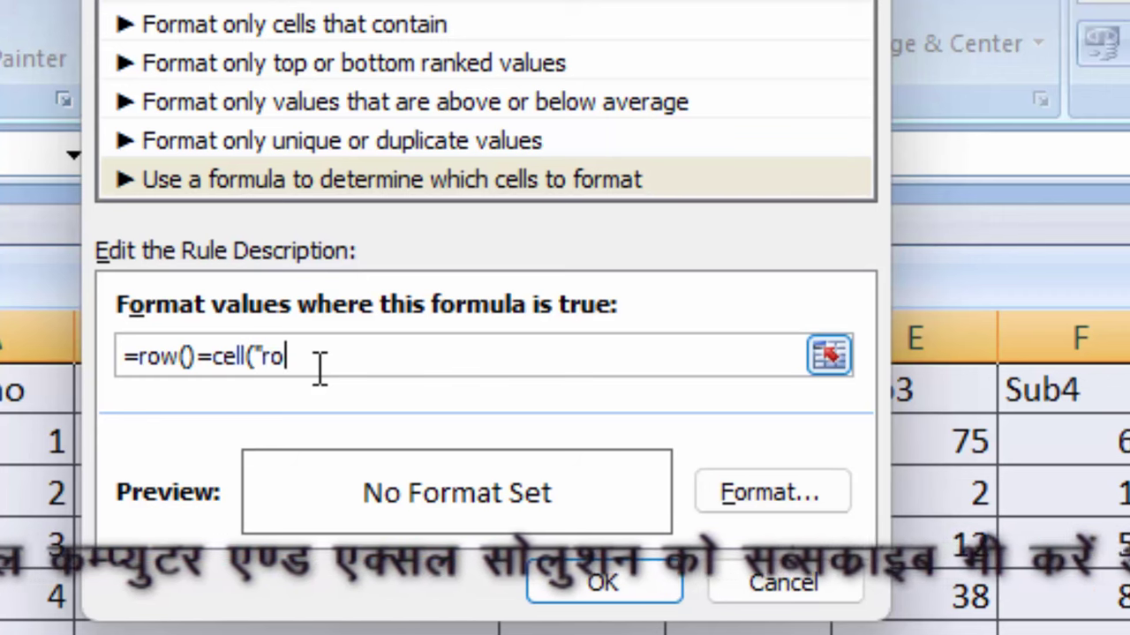
{"action": "type", "text": "w\")"}
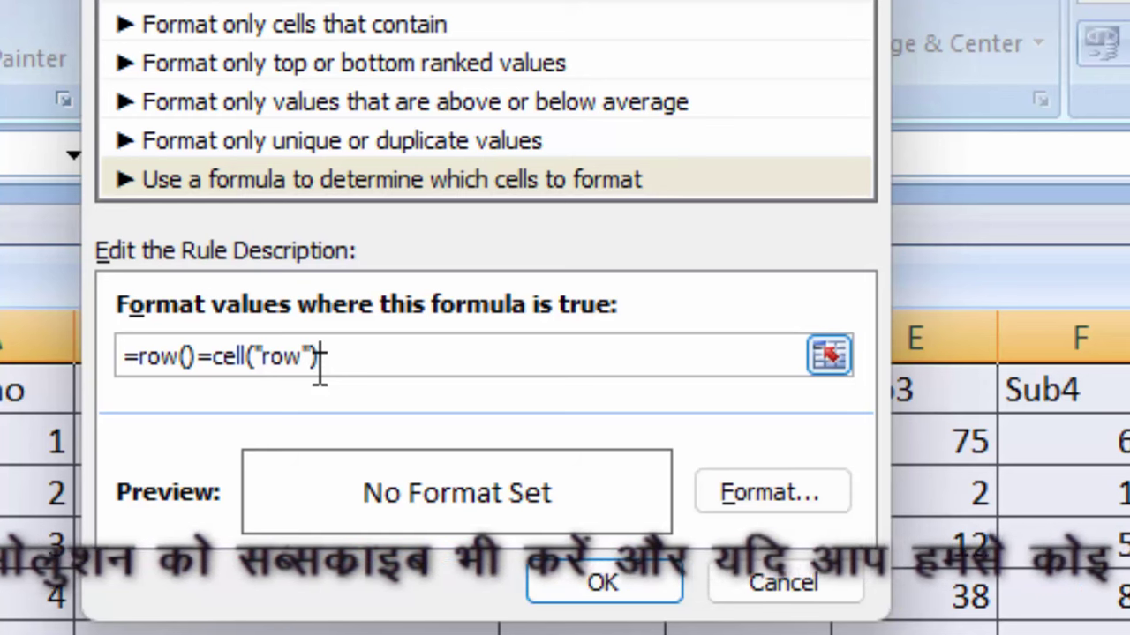
Step: Give the rule a peach fill and apply it to the marks table
{"action": "left_click", "coordinate": [831, 503]}
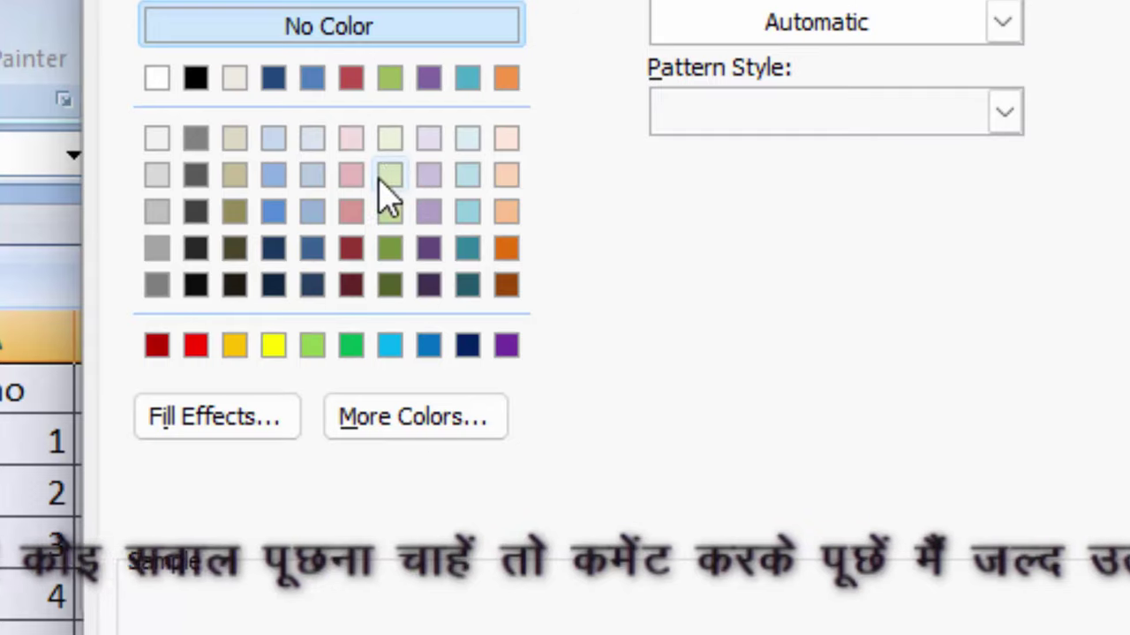
{"action": "left_click", "coordinate": [508, 214]}
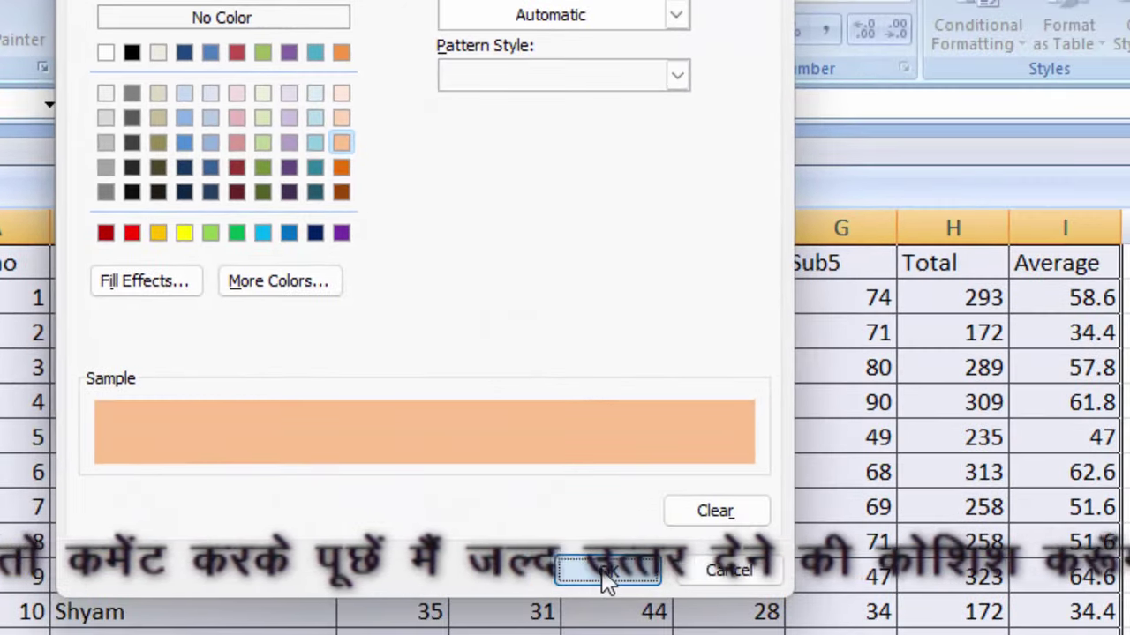
{"action": "left_click", "coordinate": [603, 575]}
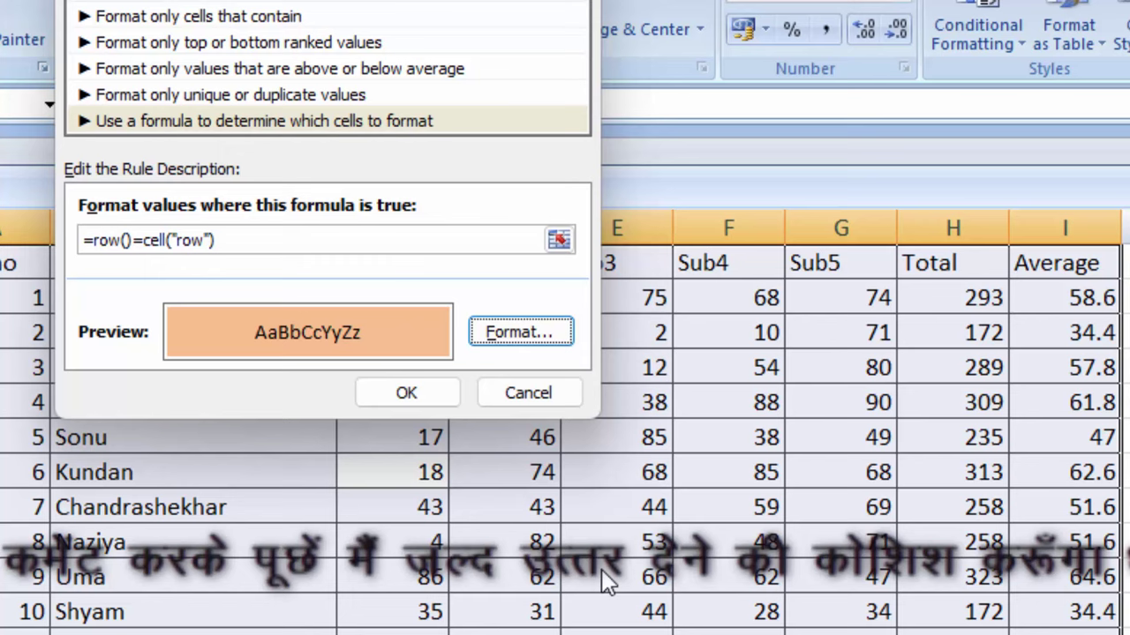
{"action": "left_click", "coordinate": [441, 391]}
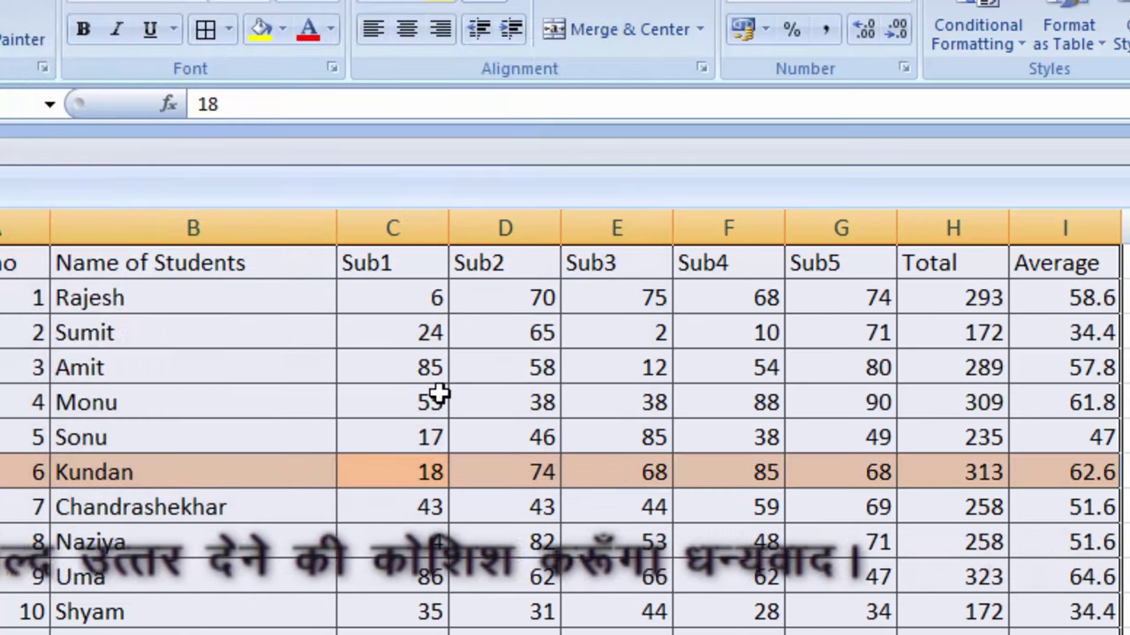
Step: Open the Visual Basic editor with Alt+F11 for Sheet1's Worksheet_SelectionChange code running Target.Calculate
{"action": "key", "text": "alt+F11"}
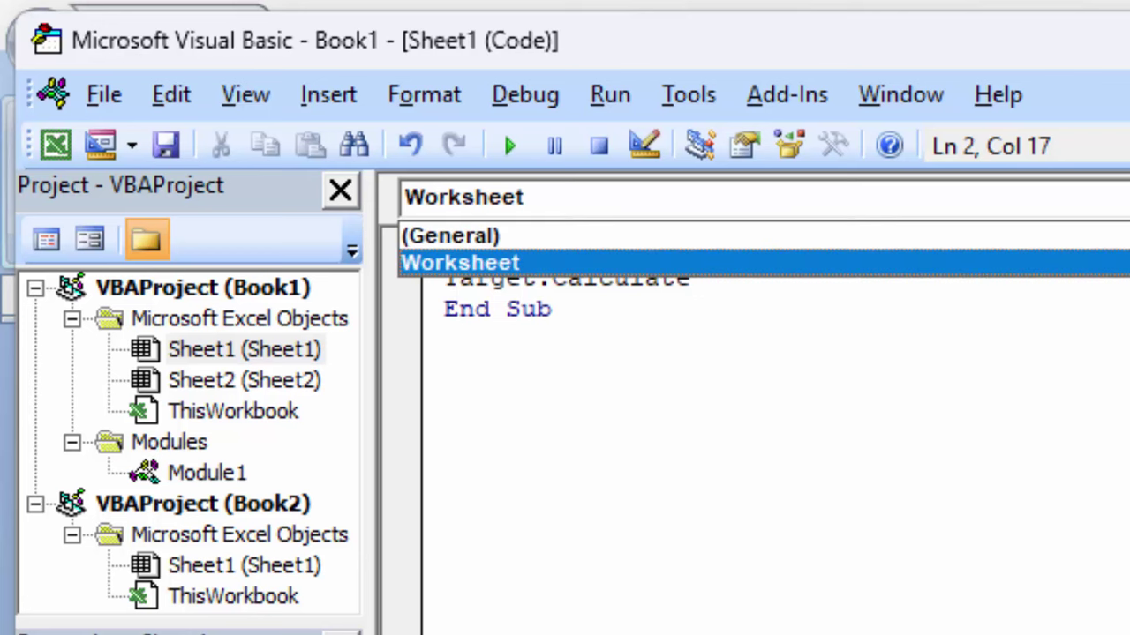
Step: Set the code pane's object dropdown back to Worksheet and close the VBA editor with Alt+Q
{"action": "left_click", "coordinate": [1078, 237]}
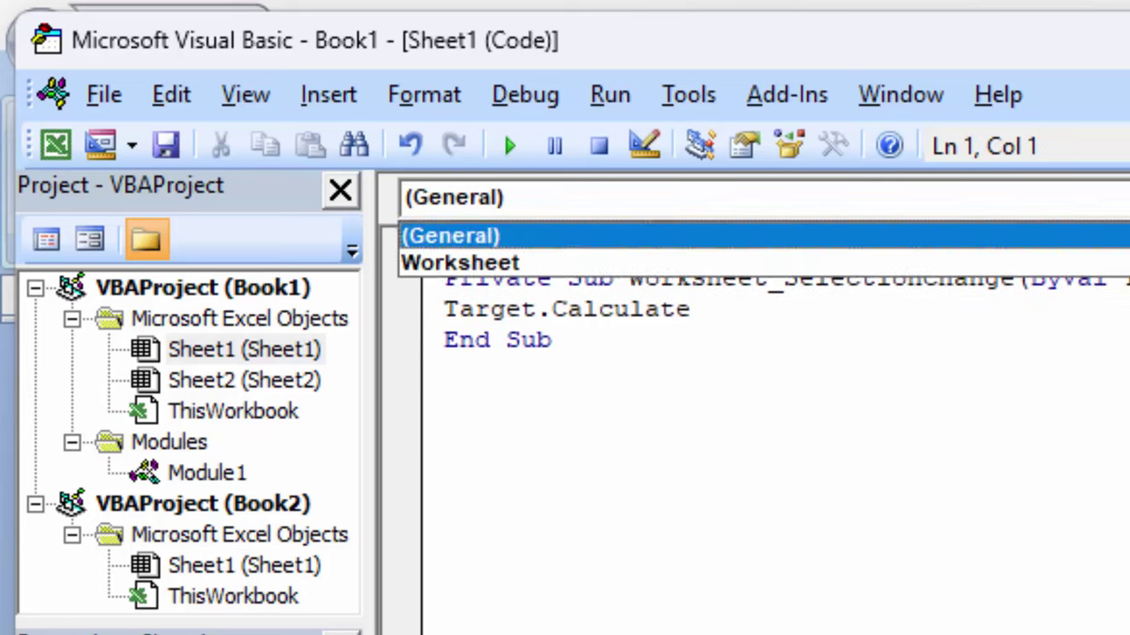
{"action": "key", "text": "Return"}
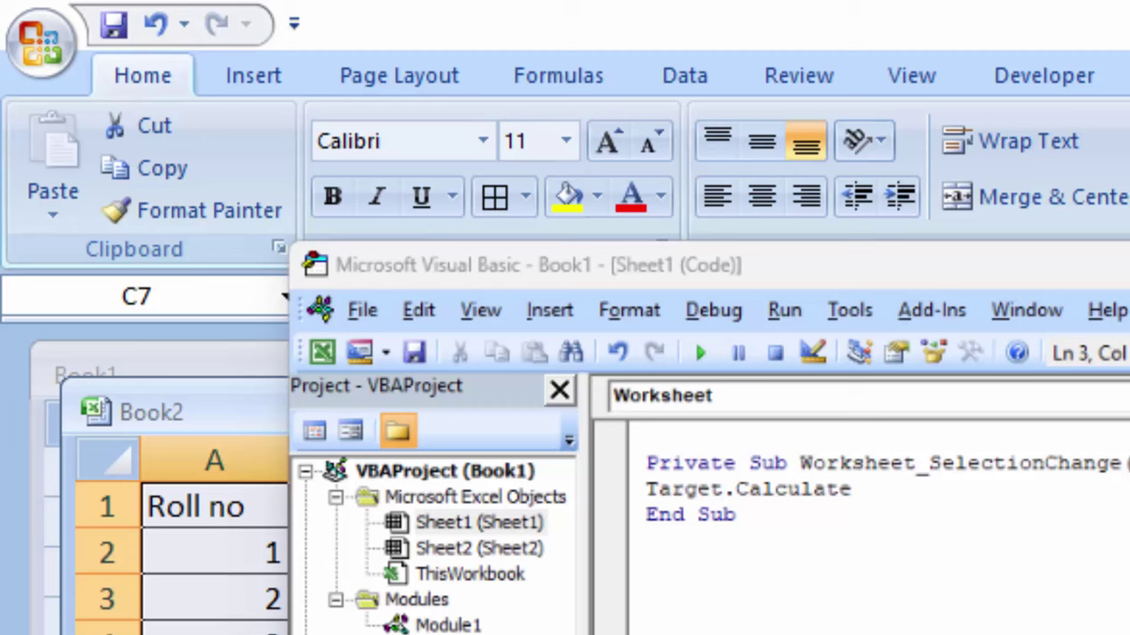
{"action": "key", "text": "alt+q"}
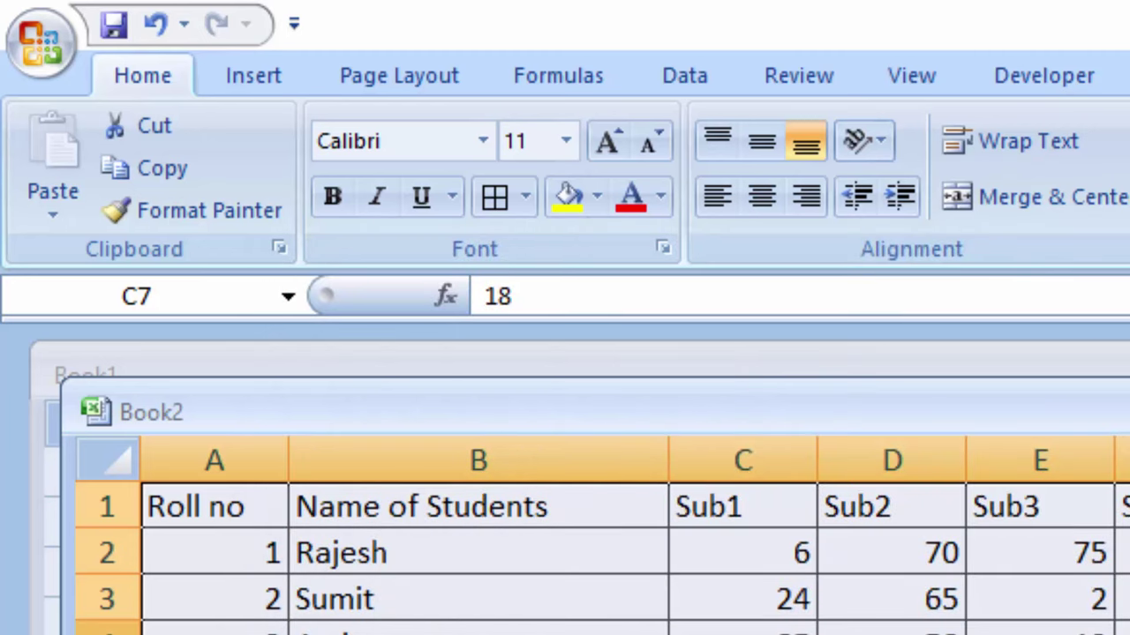
Step: Select cell A4 so Amit's row 4 turns peach
{"action": "left_click", "coordinate": [214, 630]}
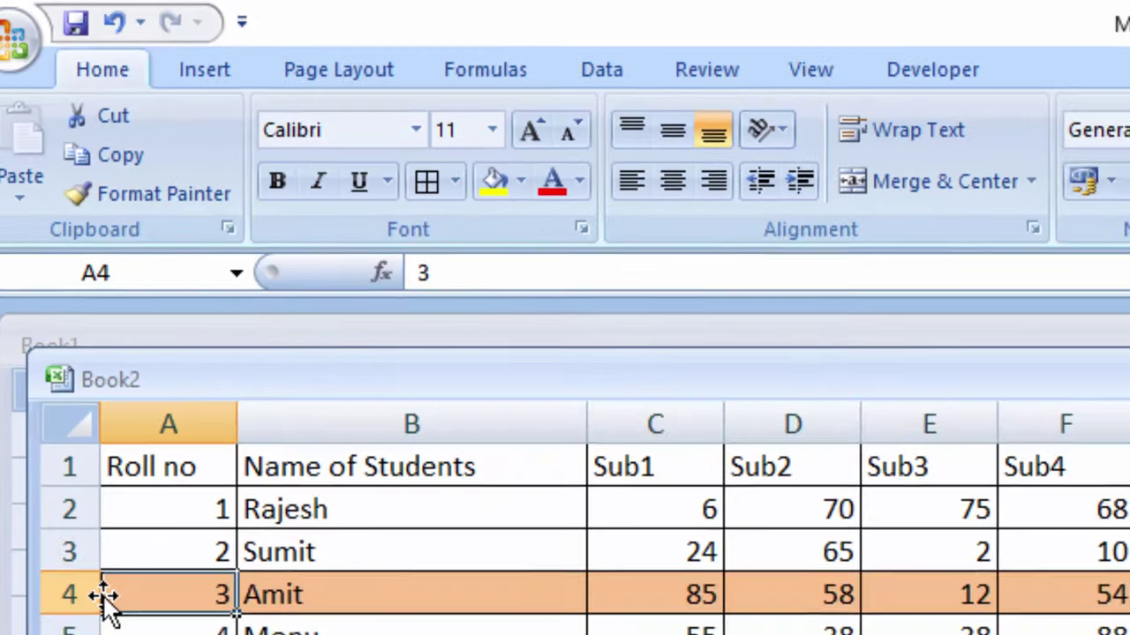